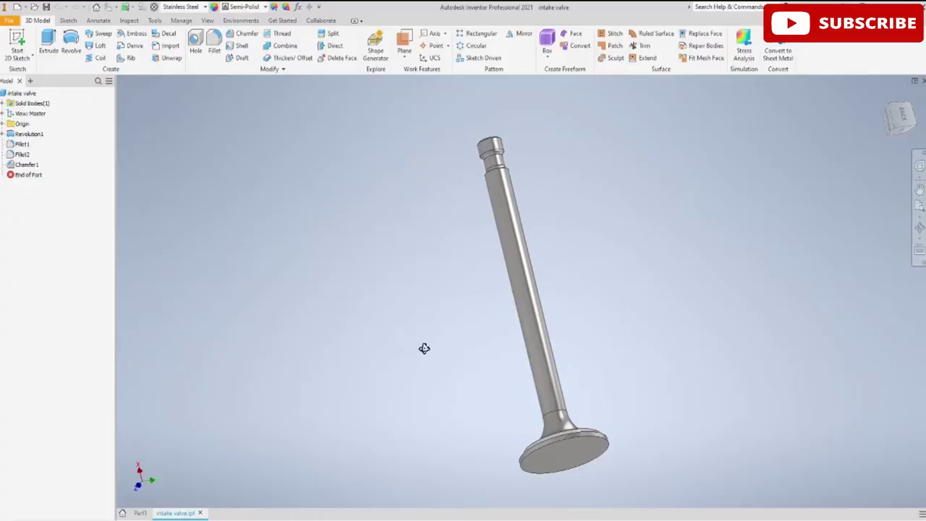
- Orbit the finished stainless steel intake valve to view it from another side
mouse_move(424, 347)
middle_mouse_down("shift")
mouse_move(514, 349)
mouse_move(533, 362)
mouse_move(529, 389)
mouse_move(512, 351)
mouse_move(475, 348)
middle_mouse_up("shift")
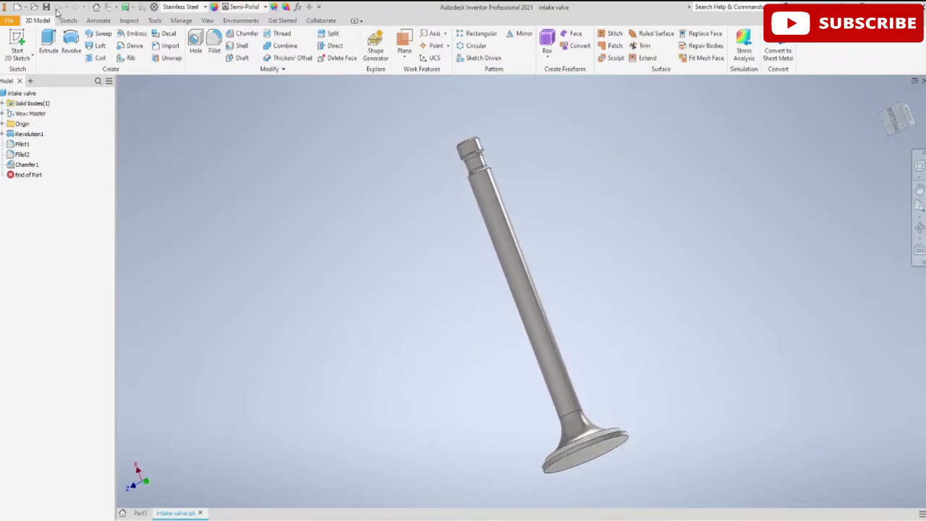
- Create a new empty part, Part3, from the Standard.ipt template
left_click(13, 21)
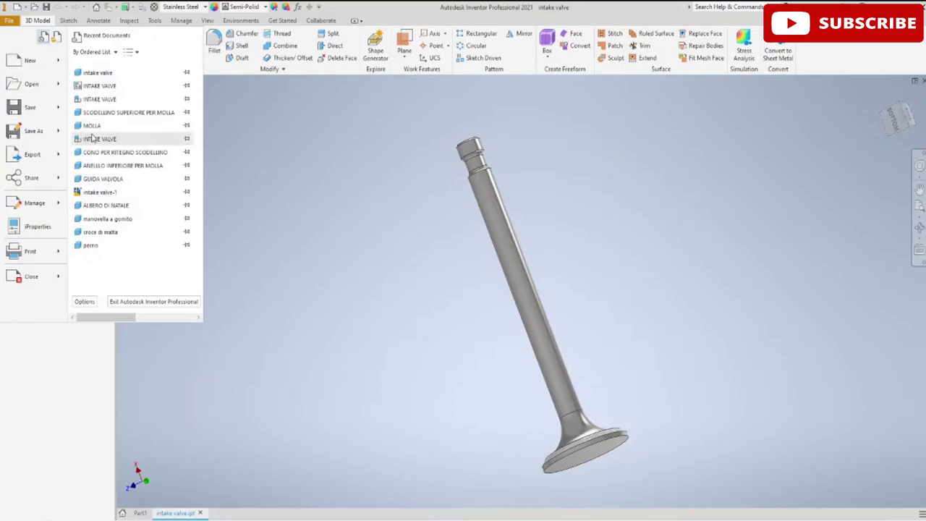
left_click(25, 60)
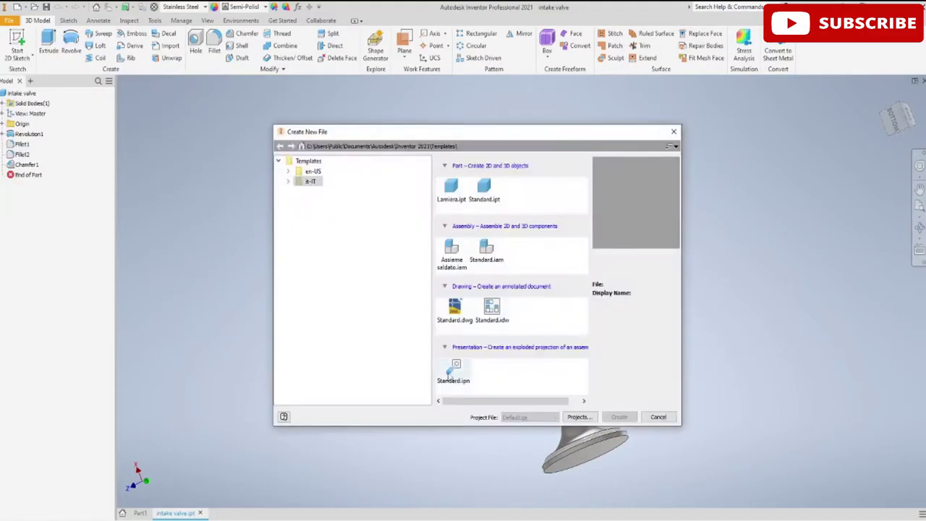
left_click(486, 197)
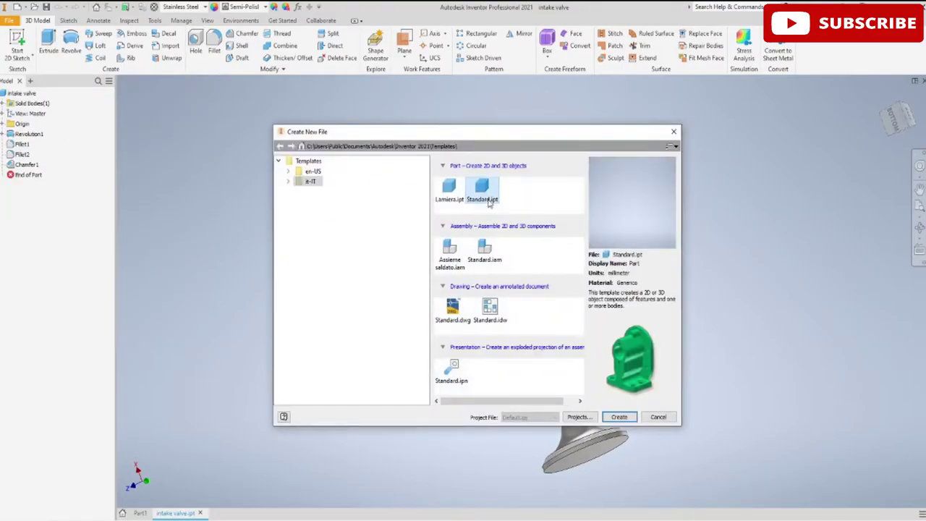
left_click(619, 418)
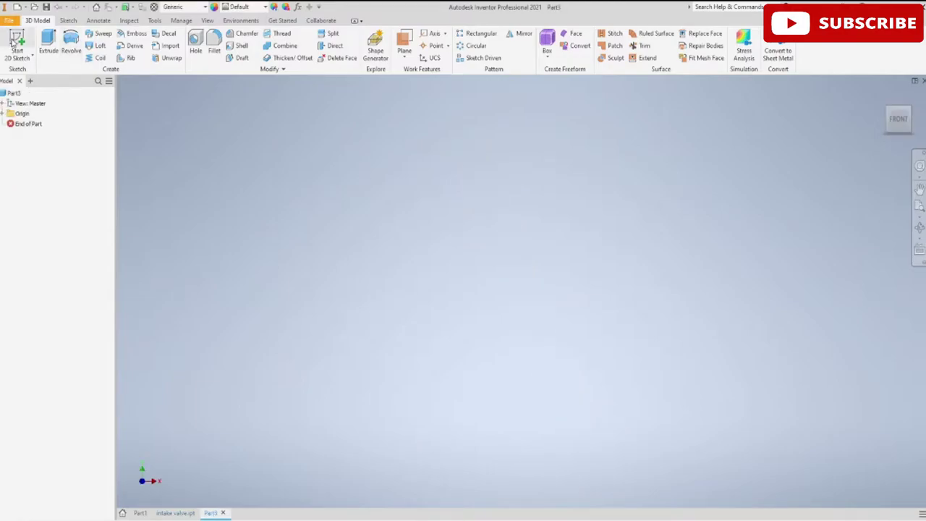
- Start a sketch on the XY front plane and project the X and Y origin axes into it
left_click(14, 42)
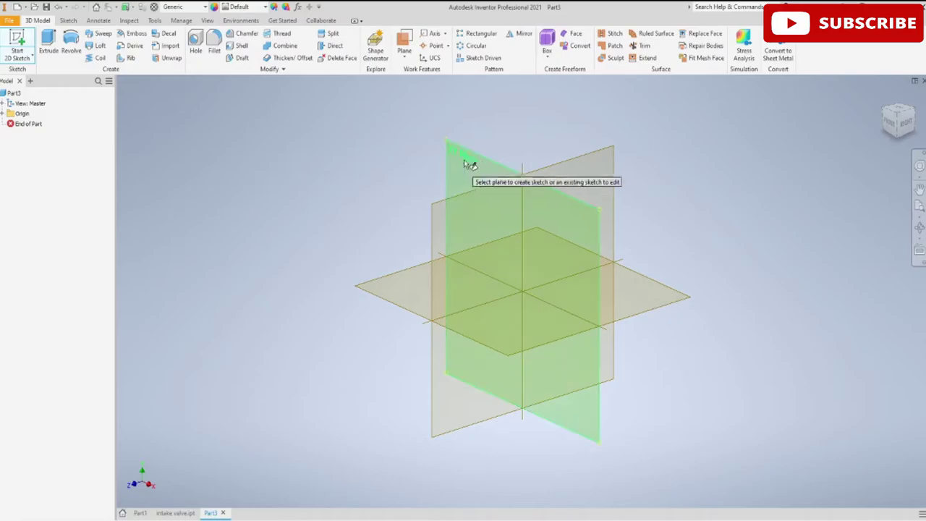
left_click(469, 164)
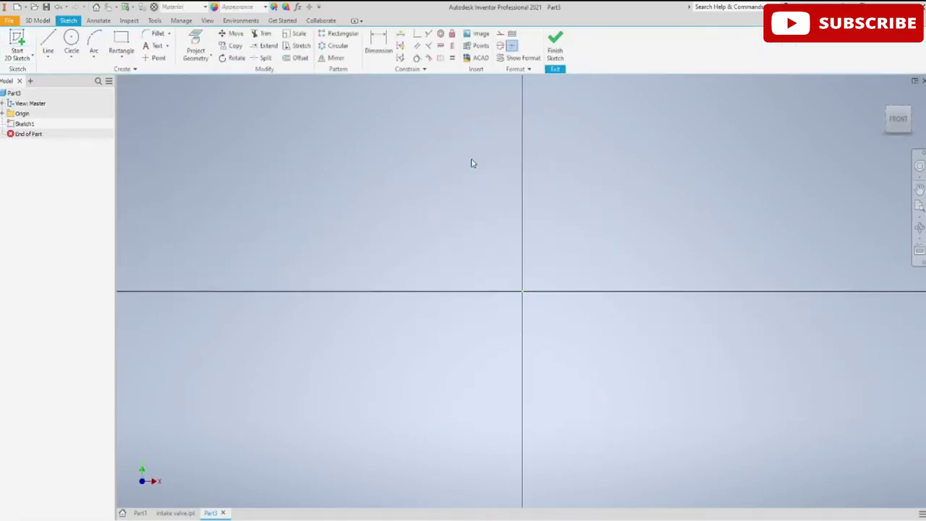
left_click(3, 113)
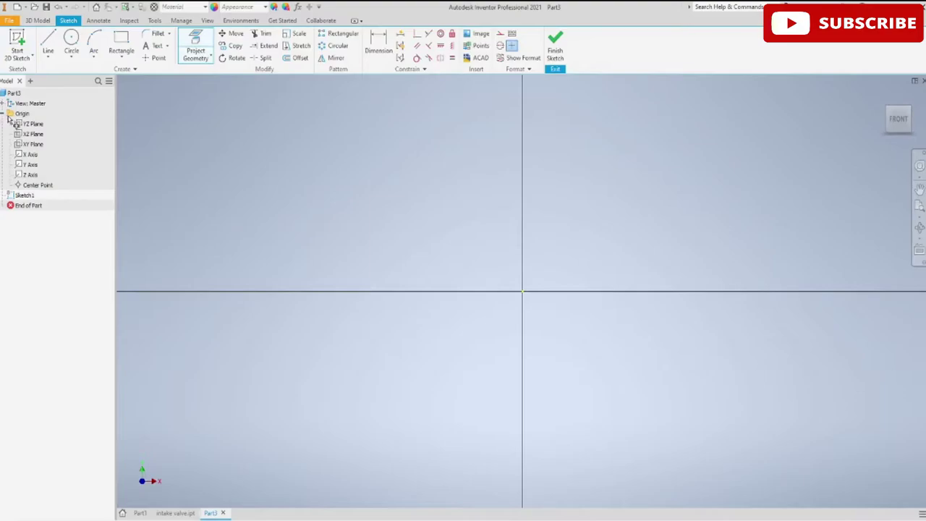
left_click(32, 156)
left_click(33, 165)
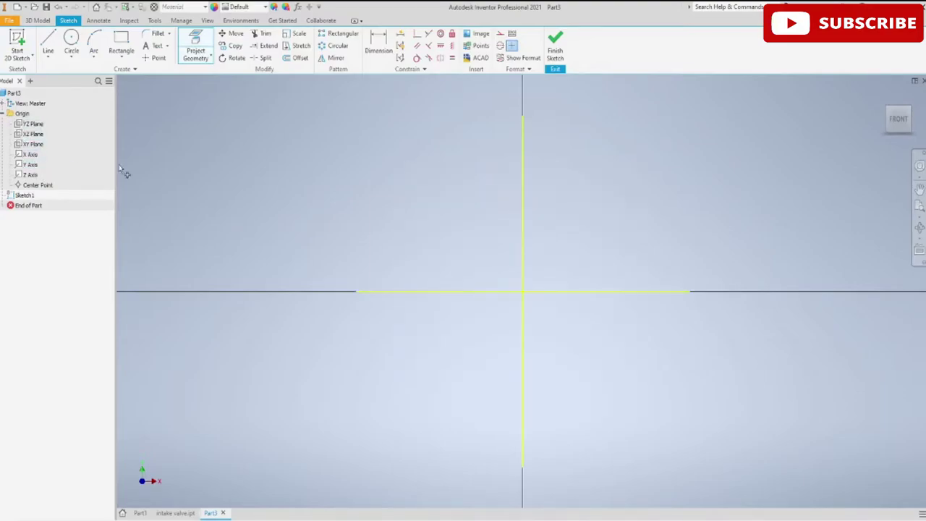
- Draw a 14.55 vertical line, a 1.5 horizontal step and a diagonal line up to the right
left_click(50, 40)
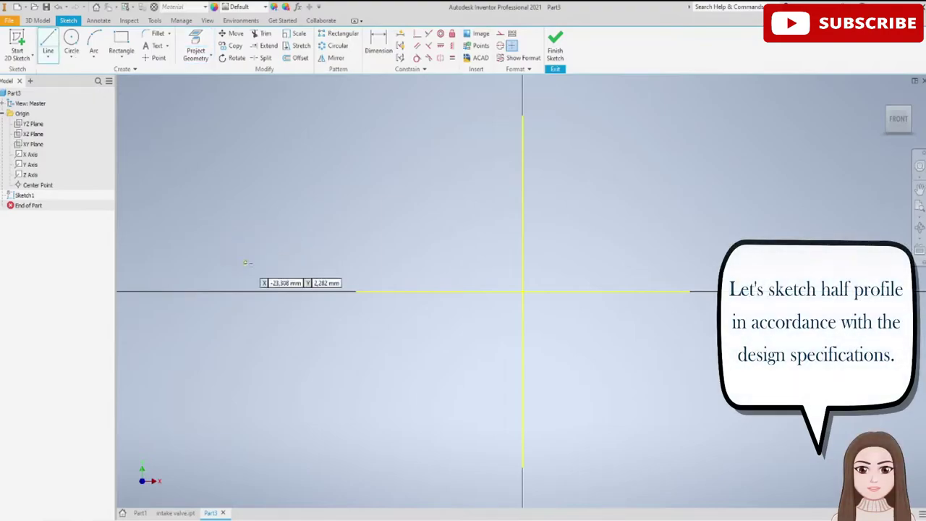
left_click(363, 292)
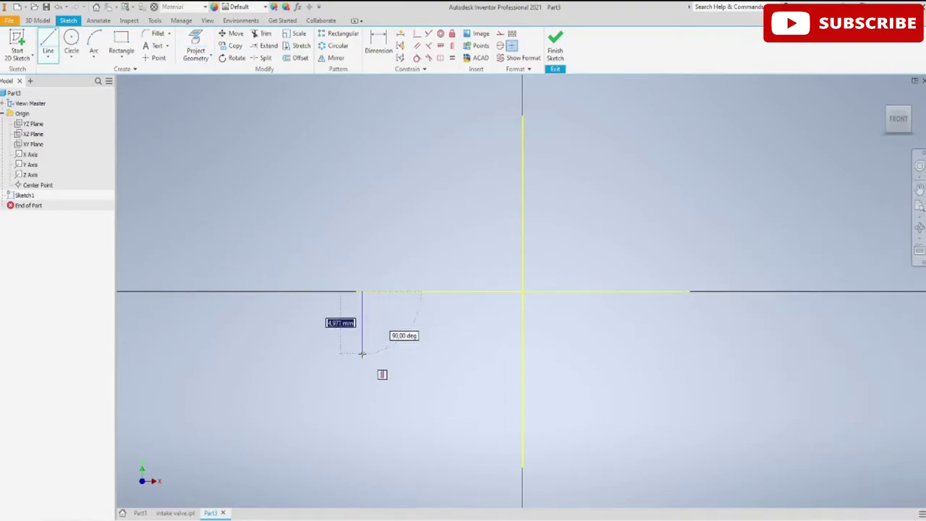
type("29.1/2")
key("Return")
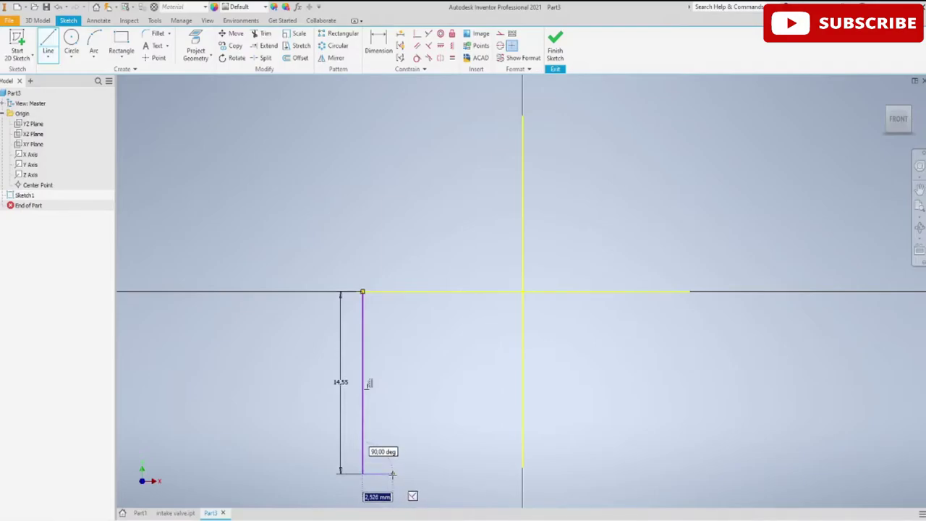
type("1")
key("Return")
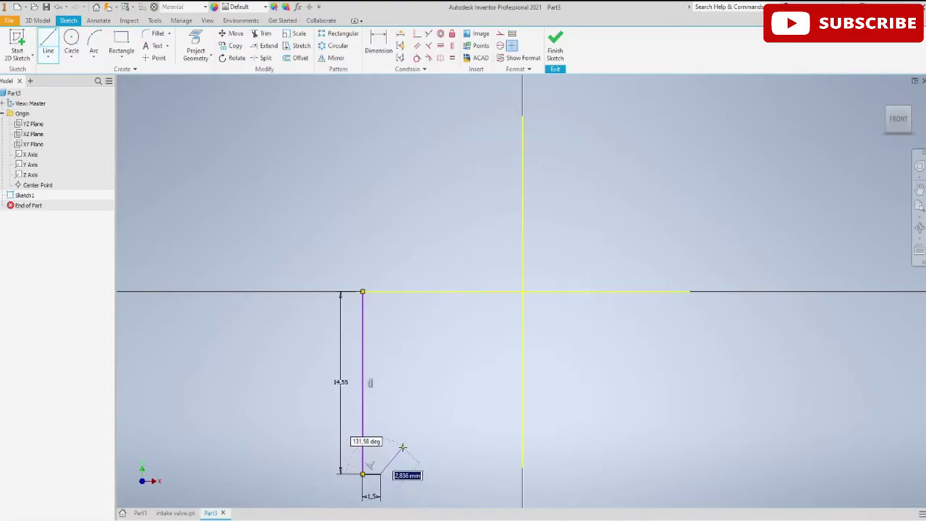
left_click(405, 449)
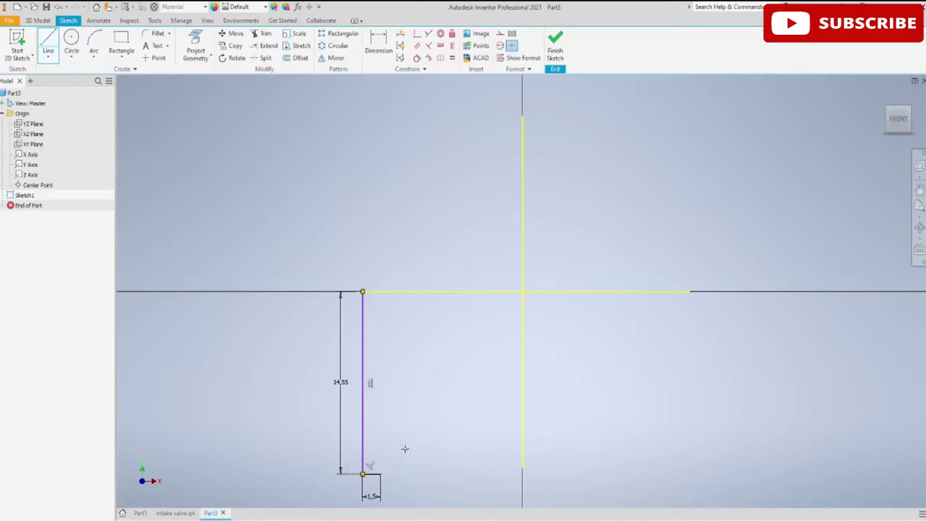
key("Escape")
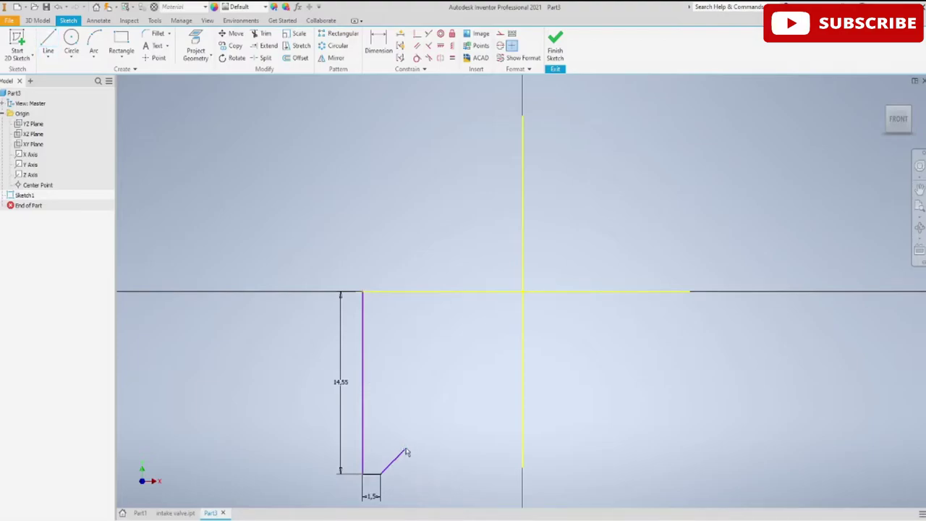
- Dimension the diagonal to 45° and its horizontal width to 3.2
left_click(379, 45)
left_click(379, 475)
left_click(396, 460)
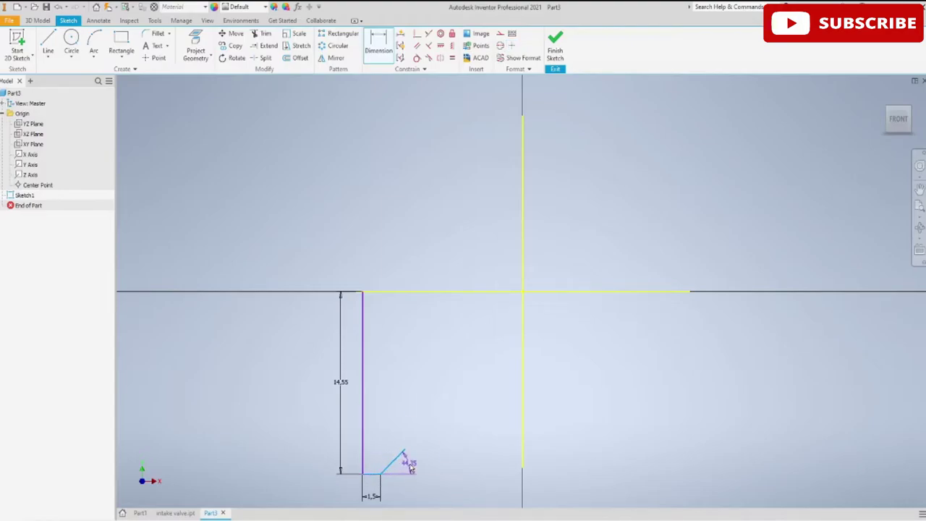
left_click(417, 467)
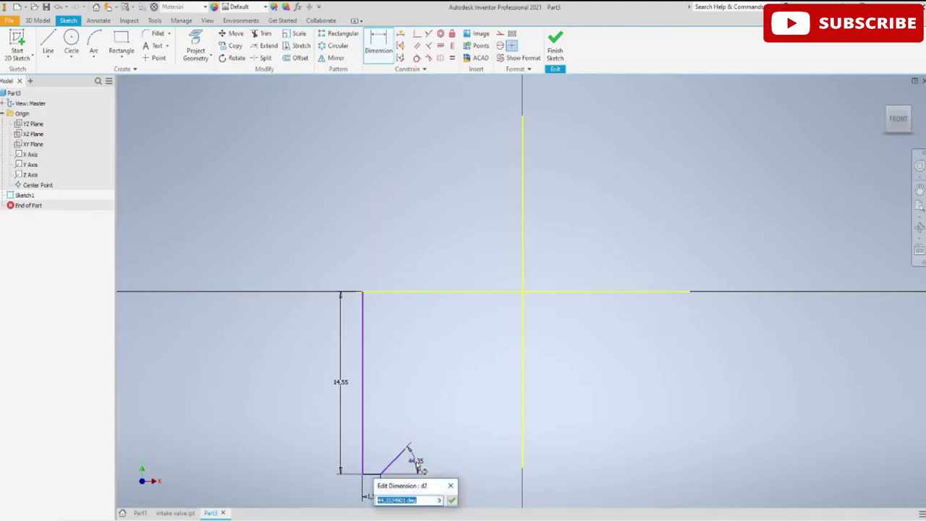
key("BackSpace")
key("Return")
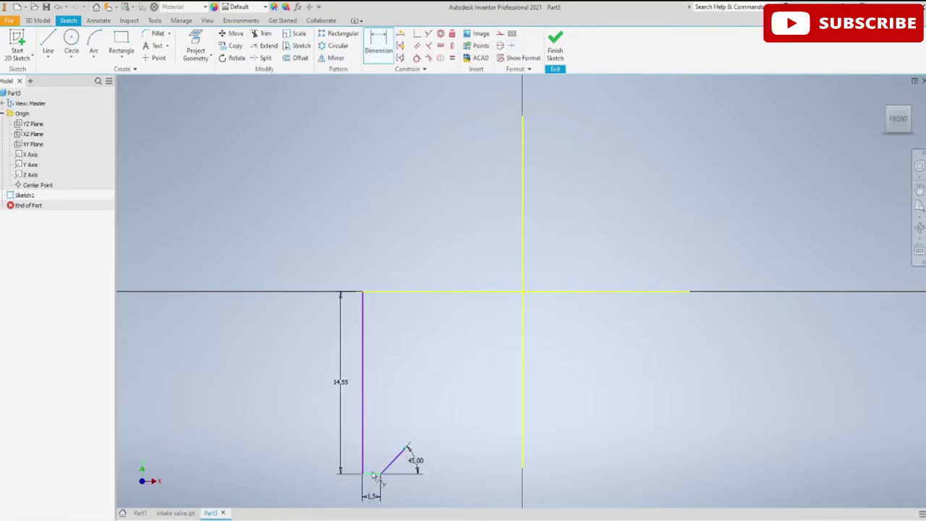
left_click(393, 461)
middle_click_drag(400, 492, 404, 397)
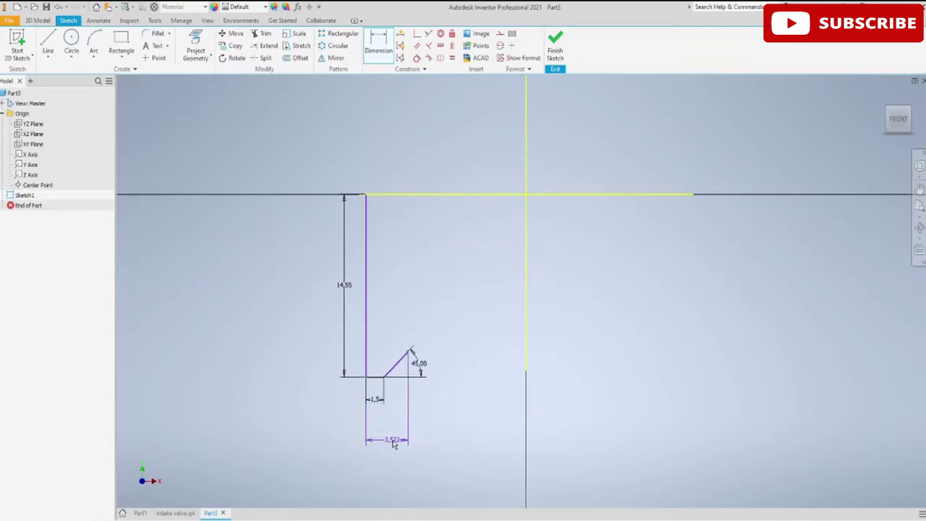
left_click(397, 445)
type("3,2")
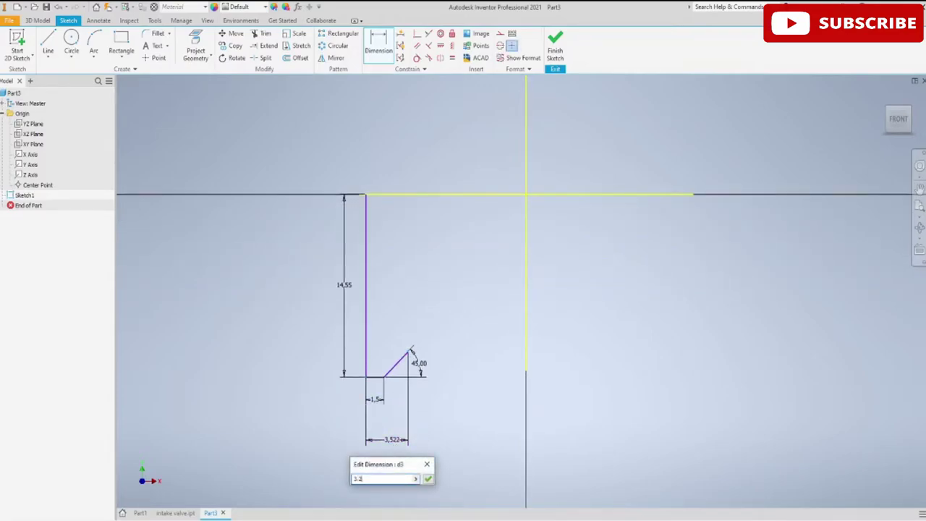
key("Return")
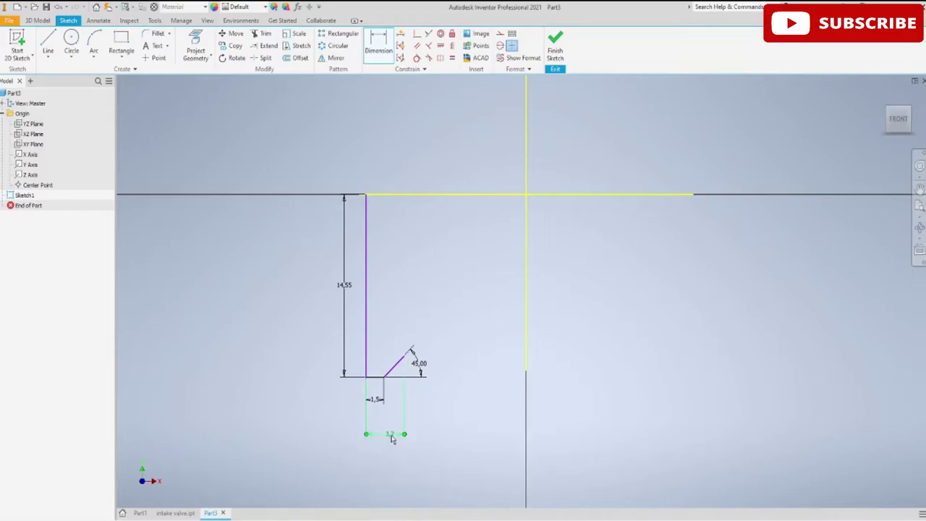
left_click(49, 43)
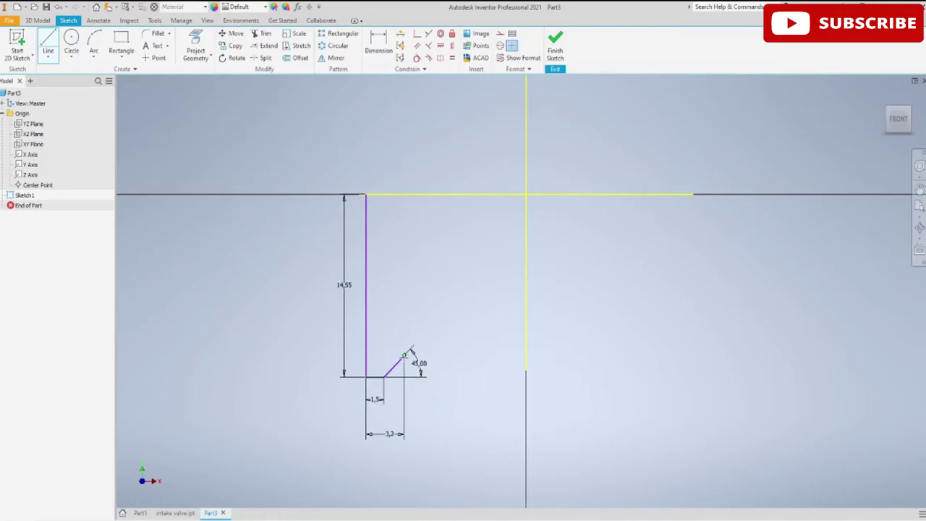
- Draw a short vertical rise from the diagonal's top and dimension its height above the X axis
left_click(404, 354)
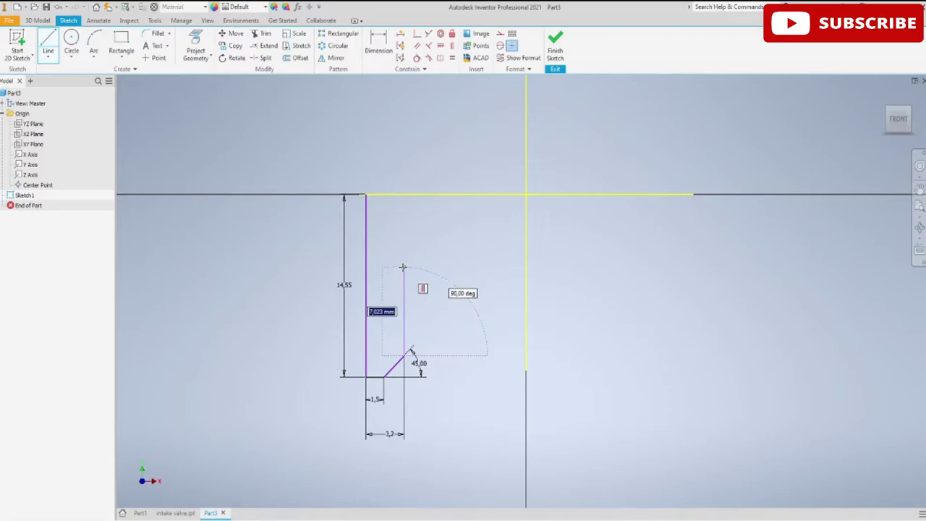
left_click(403, 268)
key("Escape")
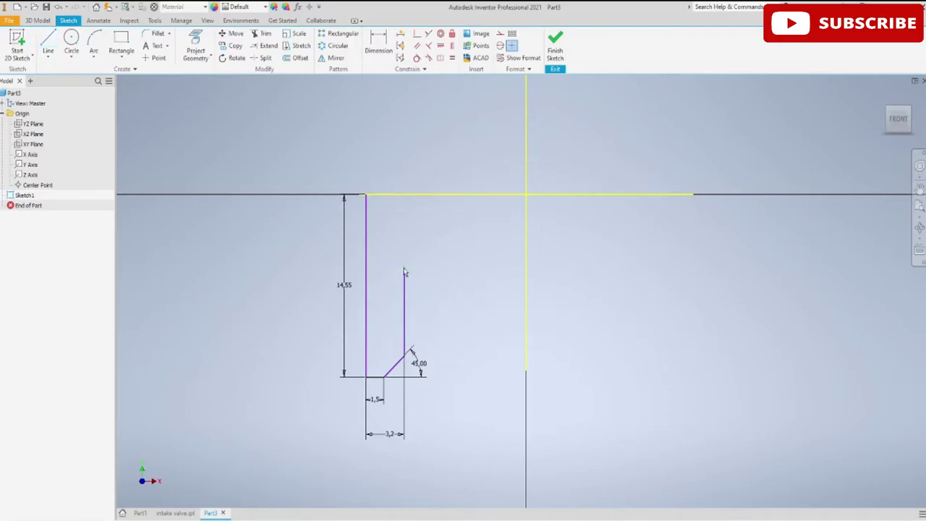
left_click(377, 42)
left_click(403, 196)
left_click(404, 267)
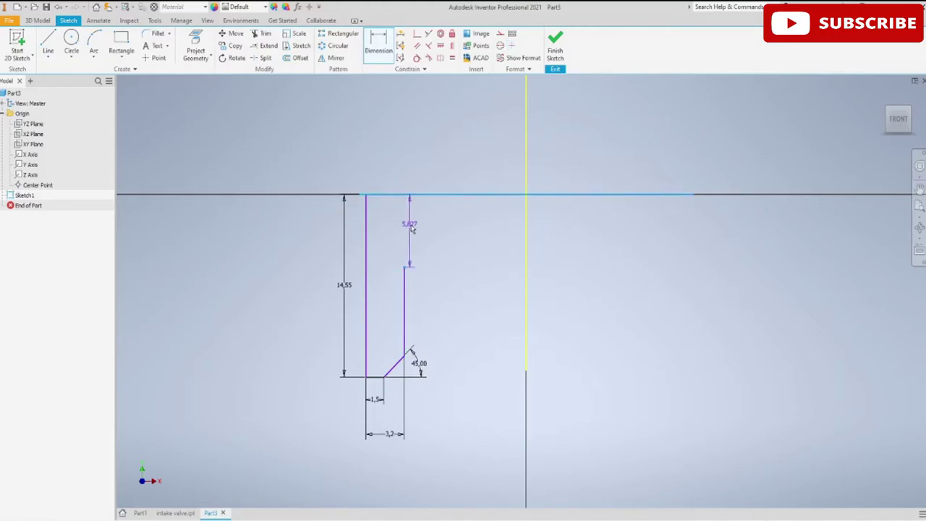
left_click(424, 232)
type("5")
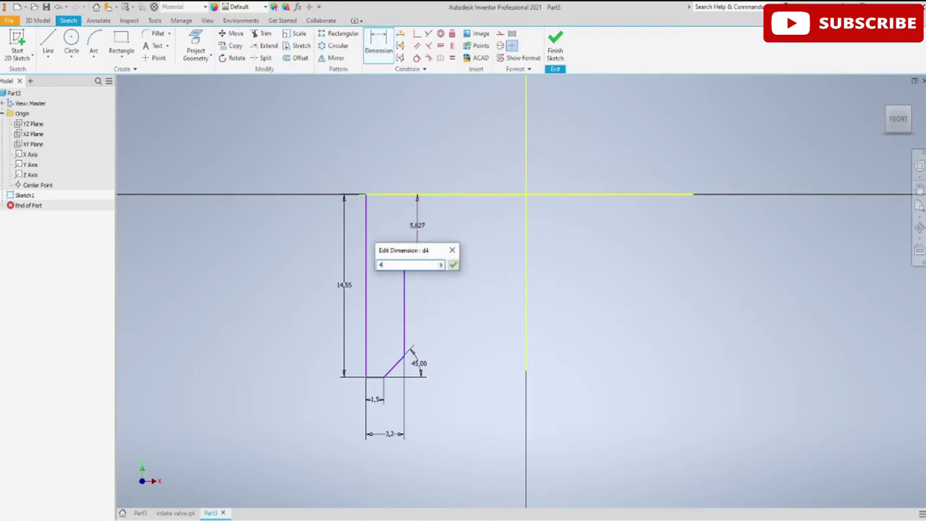
key("Return")
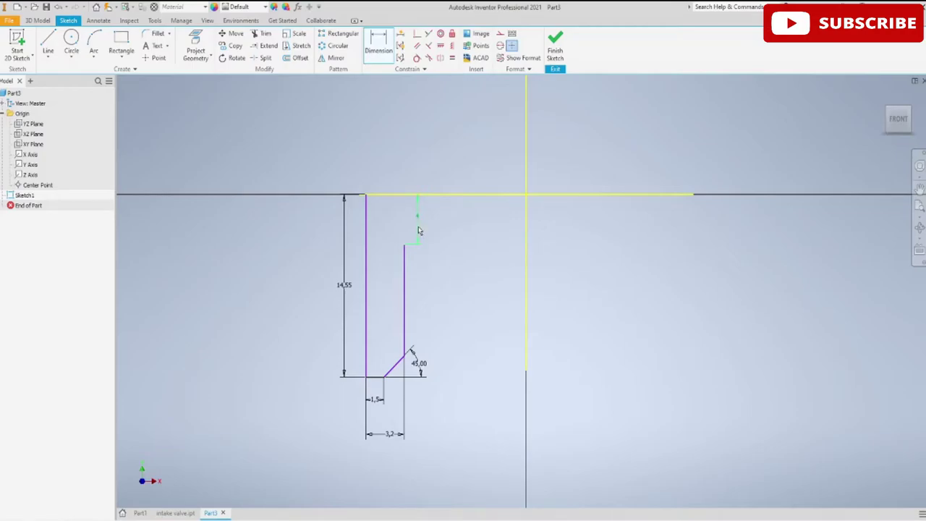
- Draw the long horizontal stem line extending right from the top of the rise
left_click(48, 45)
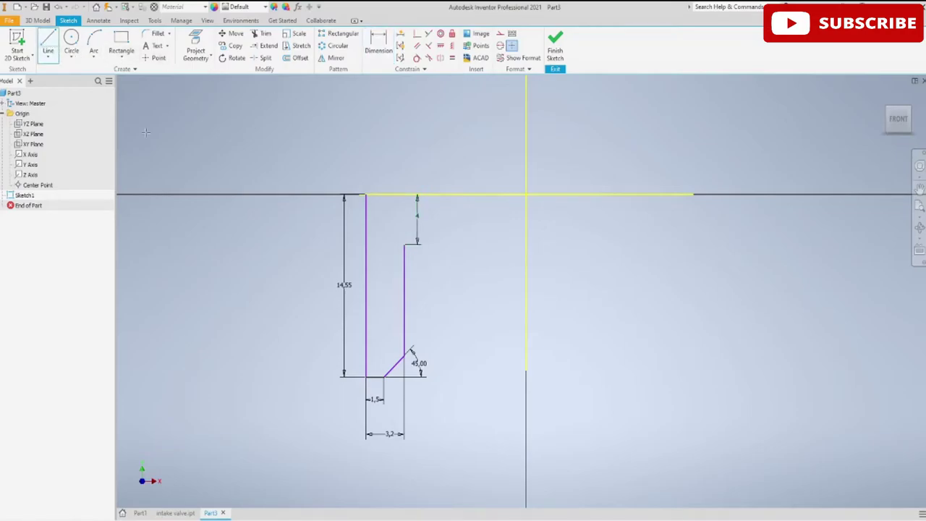
left_click(405, 245)
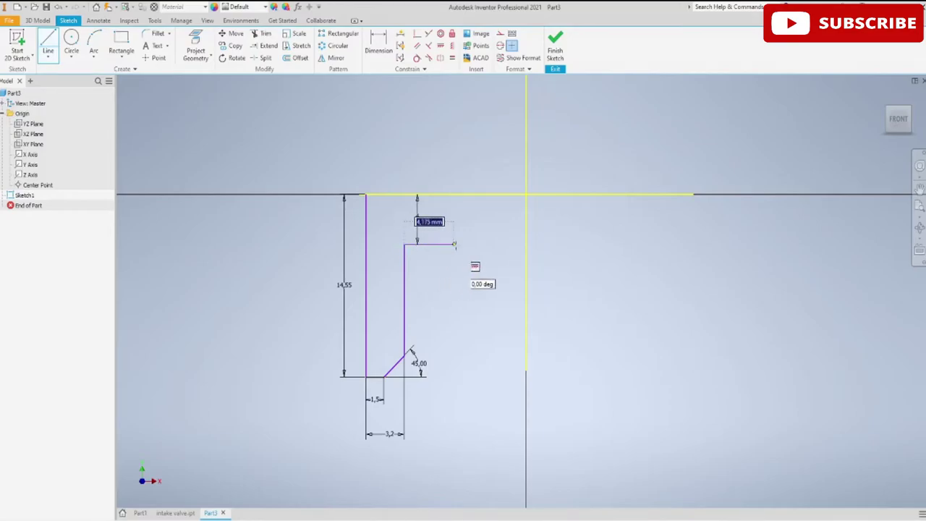
type("103,5-3")
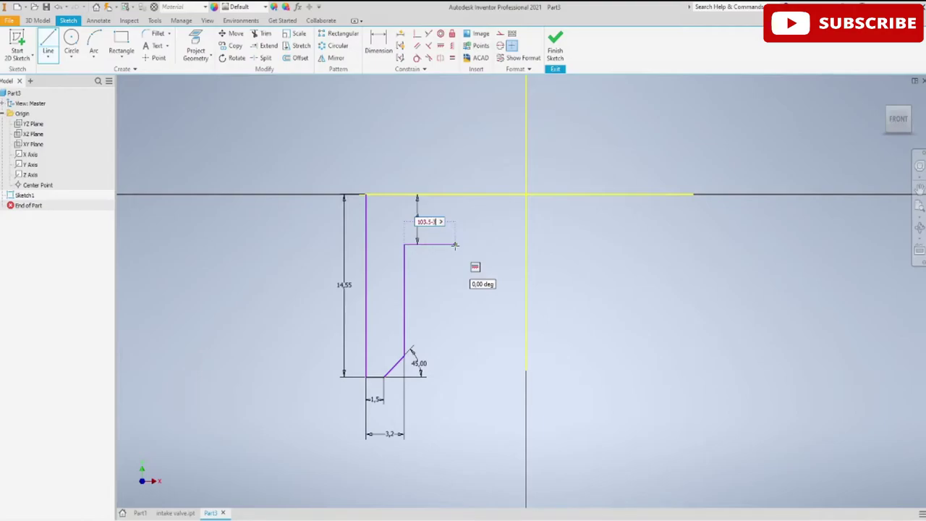
type(",")
type("-6,")
type("2")
type(",")
type("5")
key("Return")
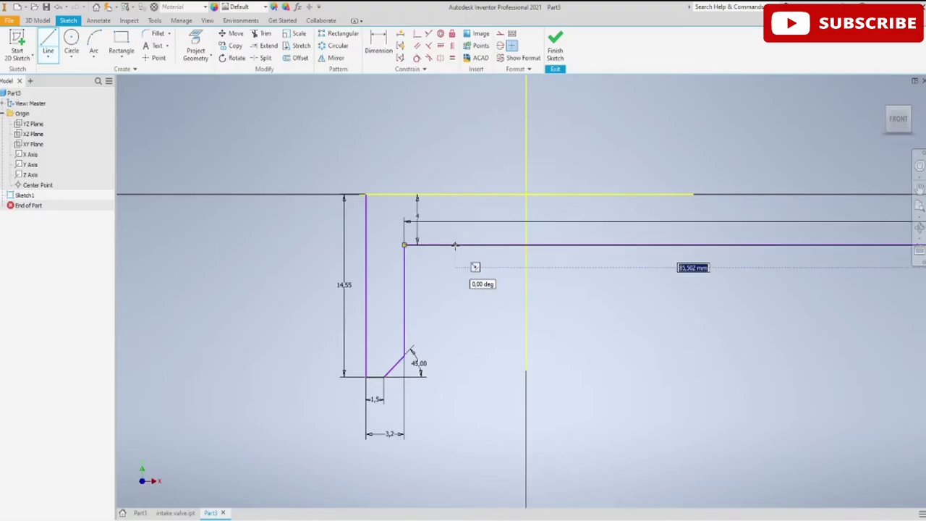
scroll(705, 295, "up", 2)
scroll(705, 295, "up", 2)
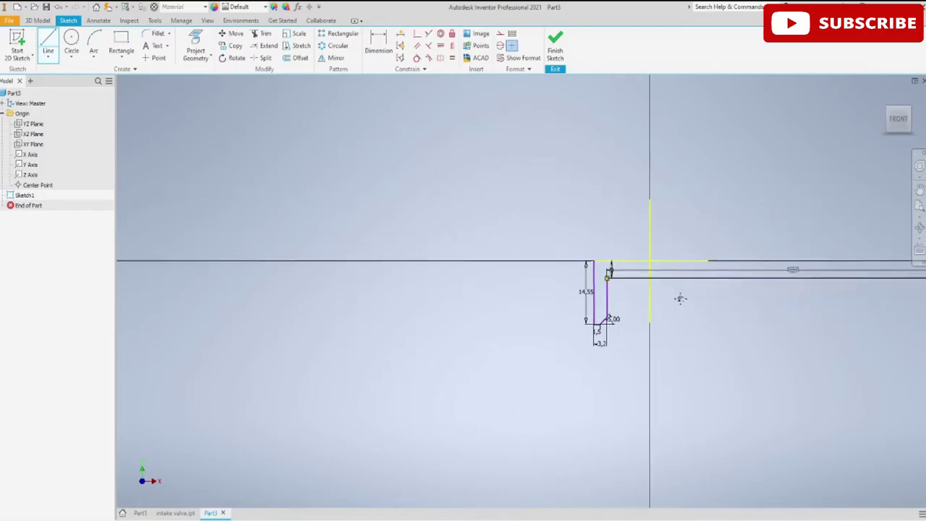
middle_click_drag(680, 298, 325, 287)
scroll(322, 282, "down", 1)
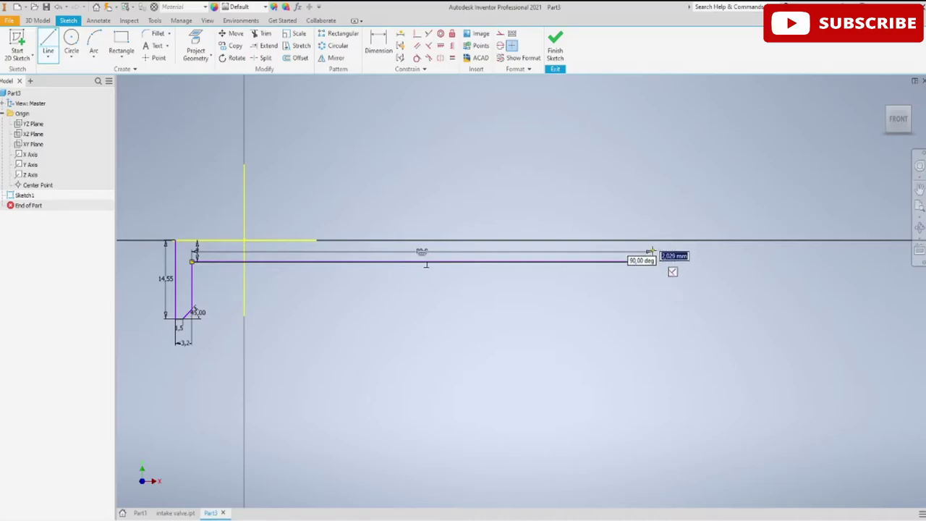
left_click(651, 250)
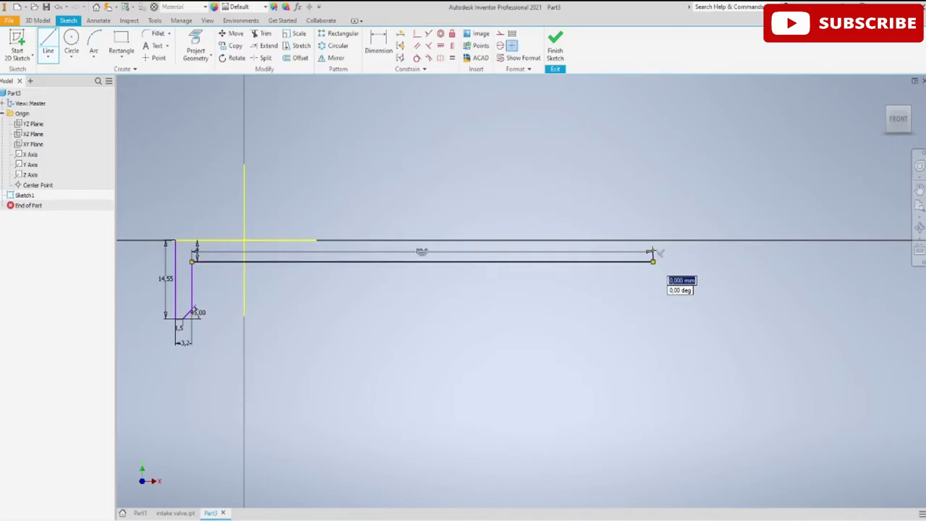
key("Escape")
scroll(657, 258, "up", 3)
scroll(660, 262, "up", 2)
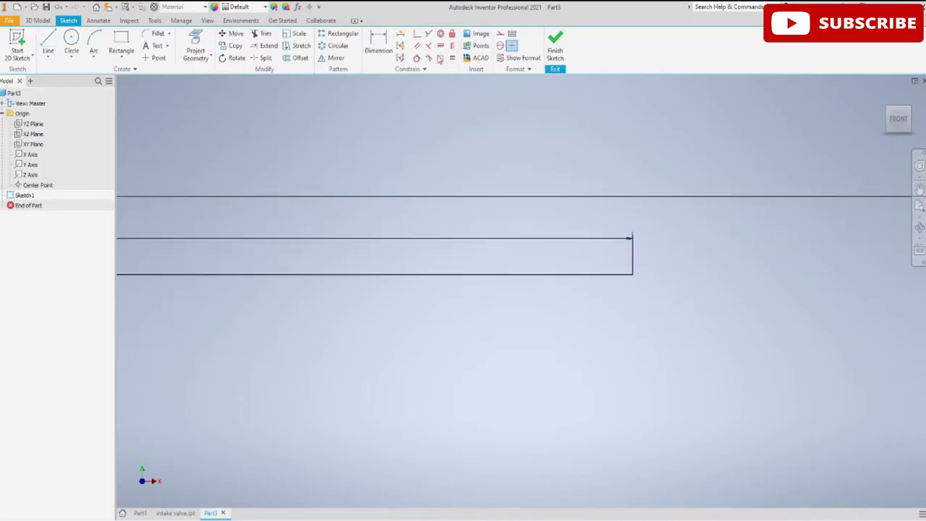
- Dimension the stem to 89,8 long and 3,15 from the centreline
left_click(379, 45)
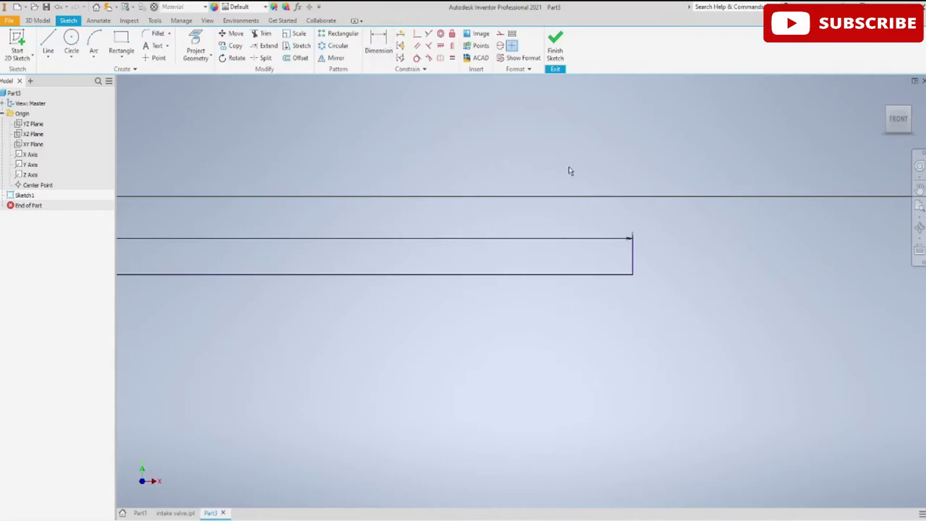
left_click(633, 239)
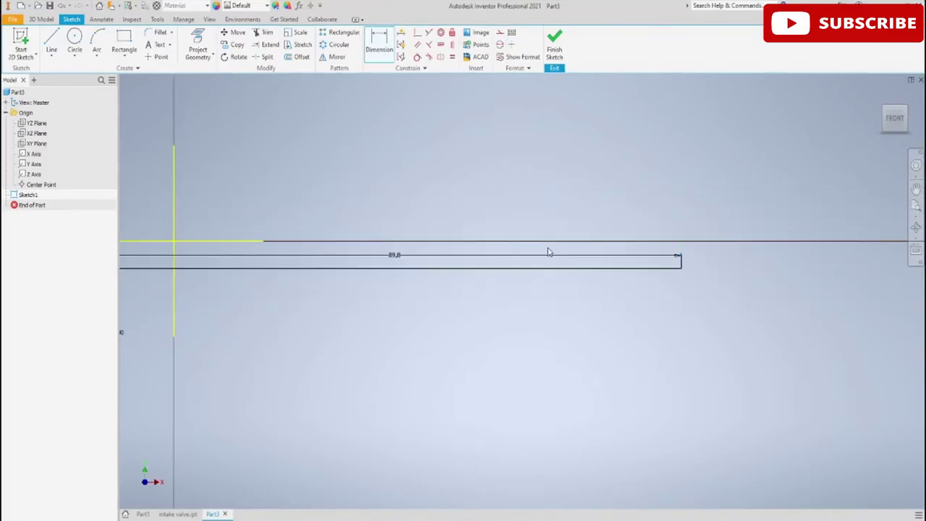
left_click(342, 253)
left_click(789, 253)
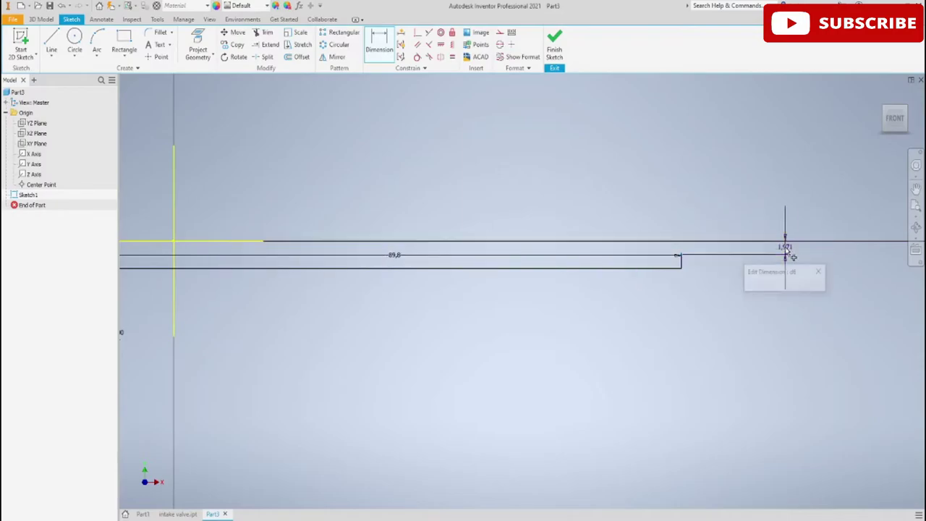
key("BackSpace")
type("6.3/2")
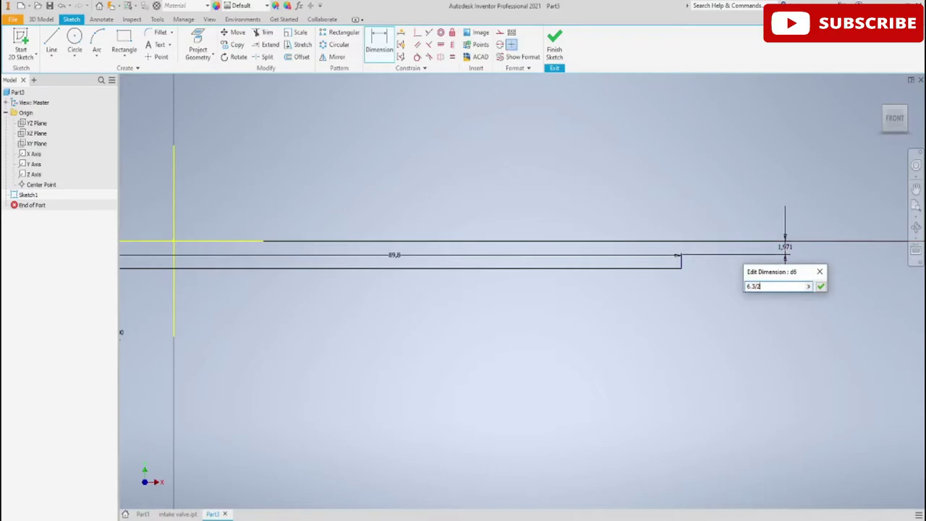
key("Return")
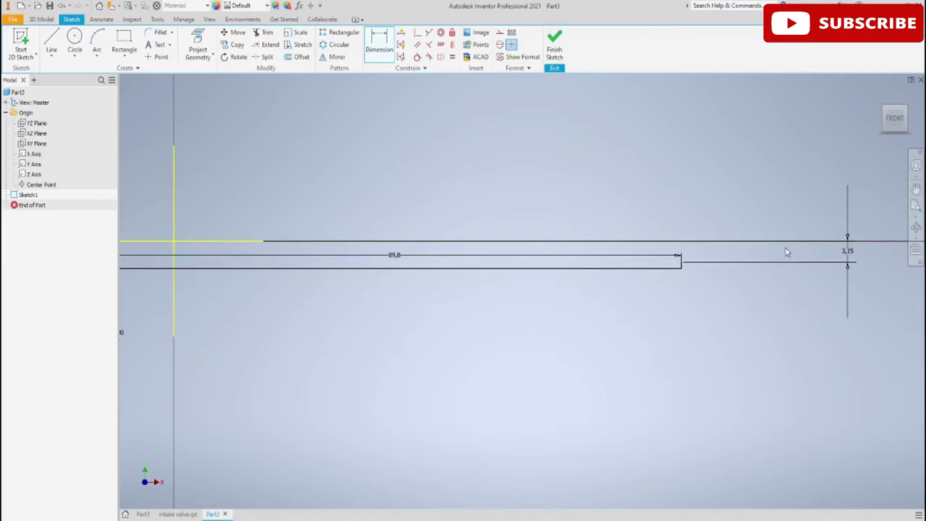
key("Escape")
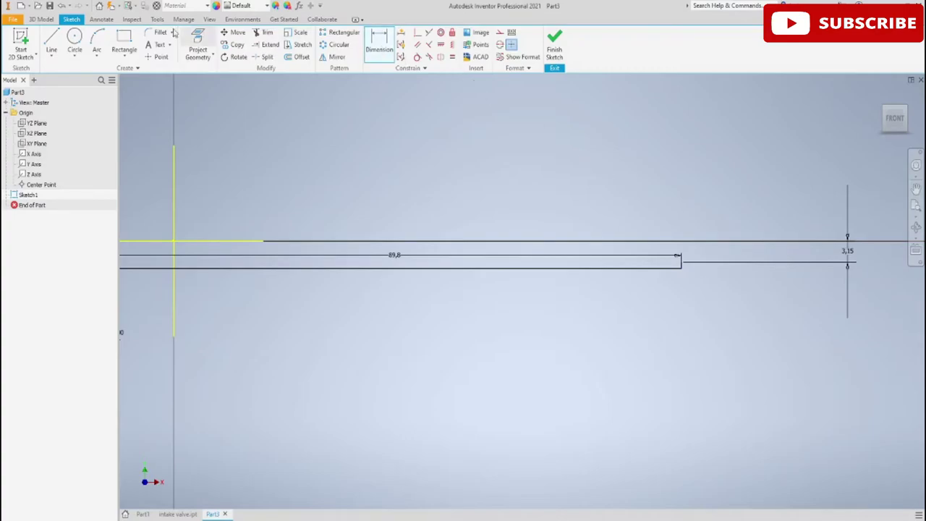
- Draw the groove at the stem end: a 6,2 segment, a downward step and a 4,3 bottom rising to the centreline
left_click(52, 40)
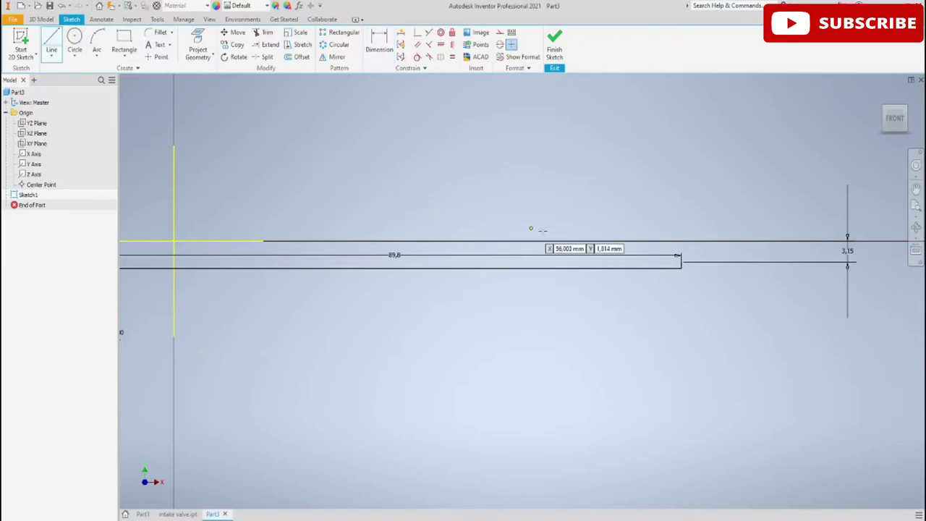
scroll(546, 237, "up", 3)
middle_click_drag(792, 320, 343, 325)
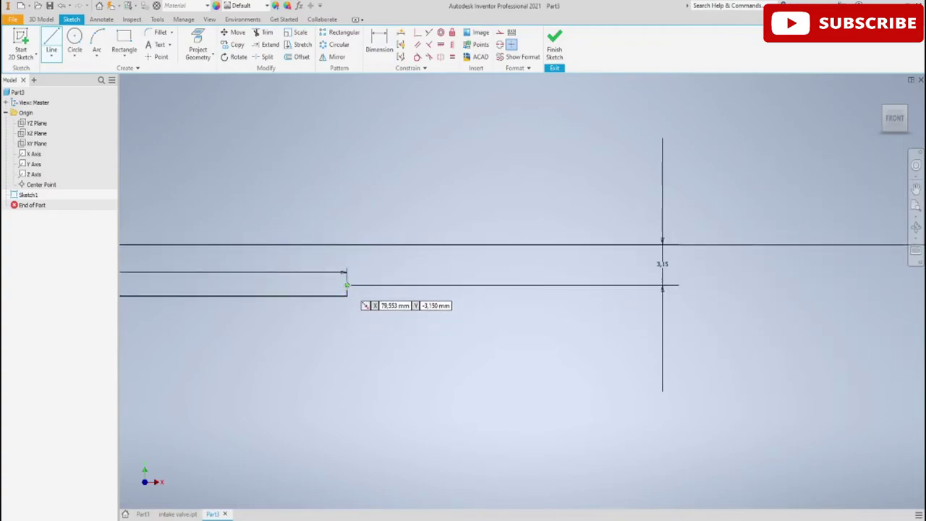
left_click(346, 284)
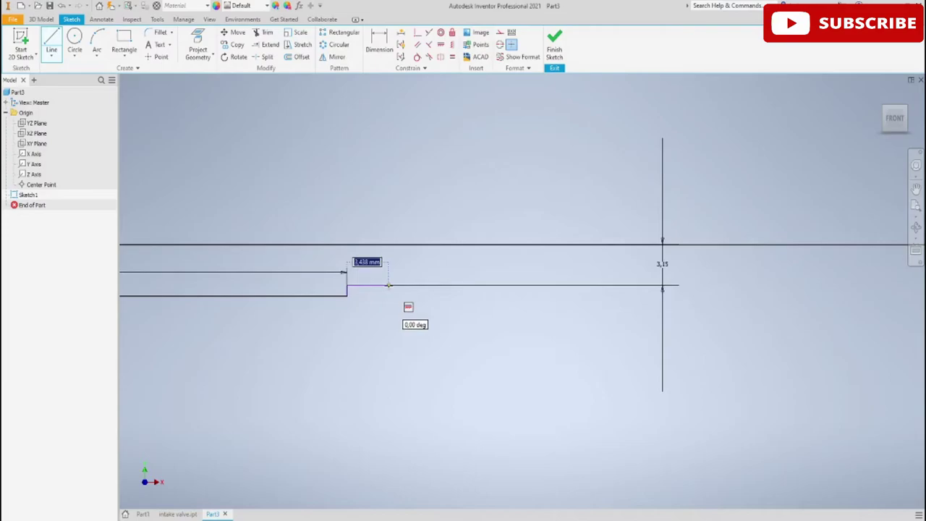
type("6,2")
key("Return")
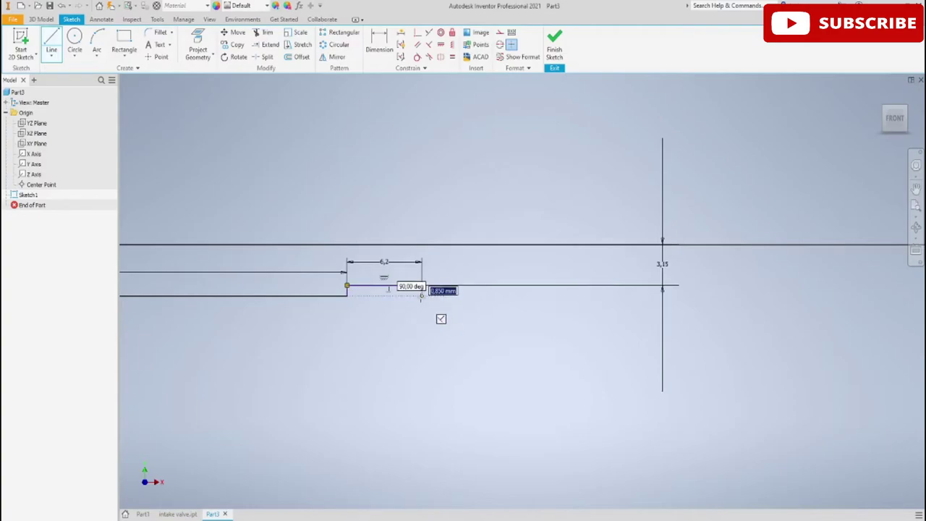
left_click(441, 318)
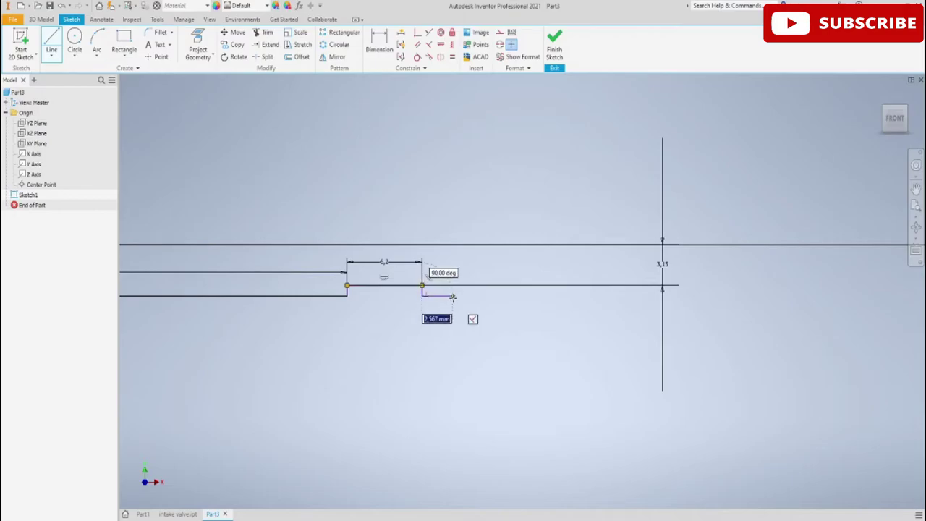
type("4,1")
key("Return")
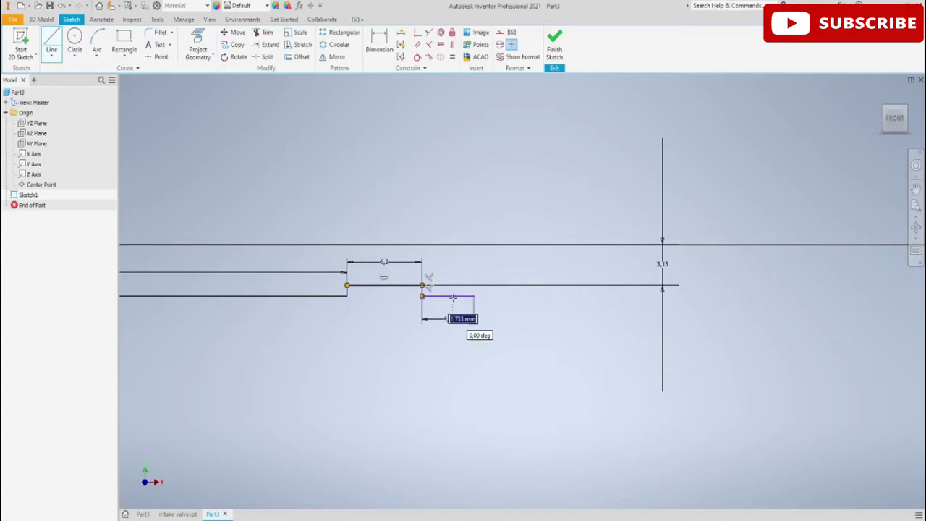
type("4,3")
key("Return")
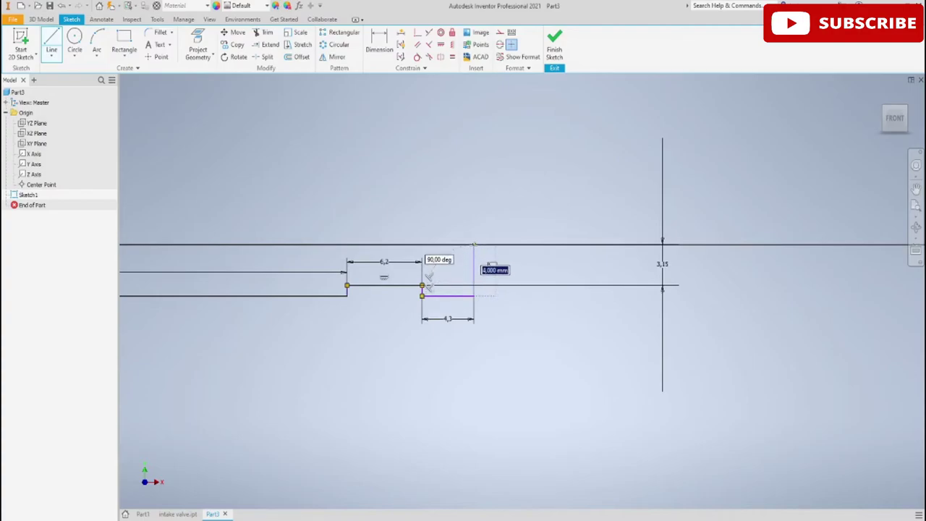
left_click(474, 244)
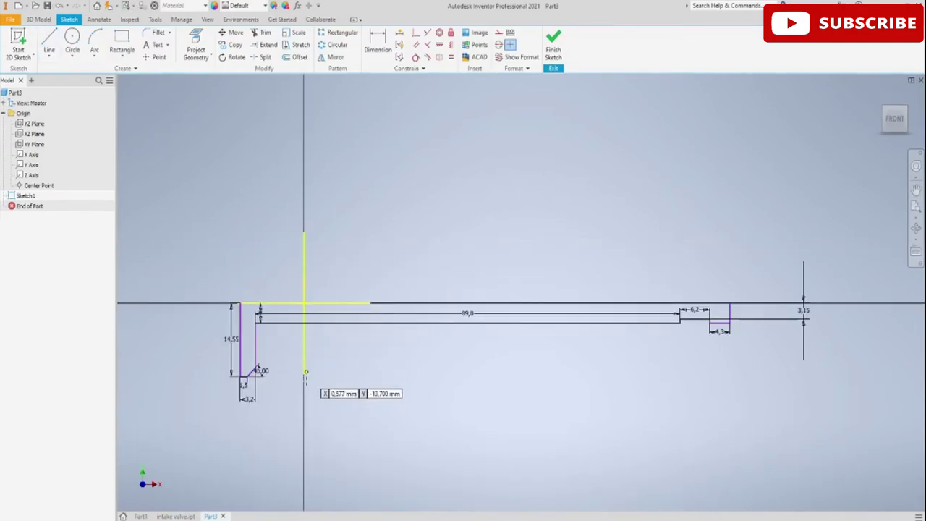
- Draw the closing line along the X axis from head to stem end and finish Sketch1
left_click(239, 303)
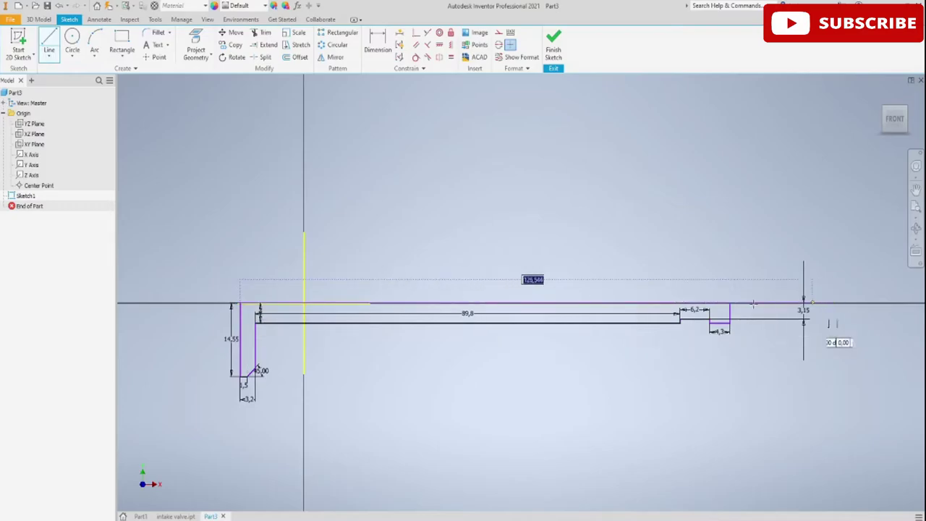
double_click(745, 324)
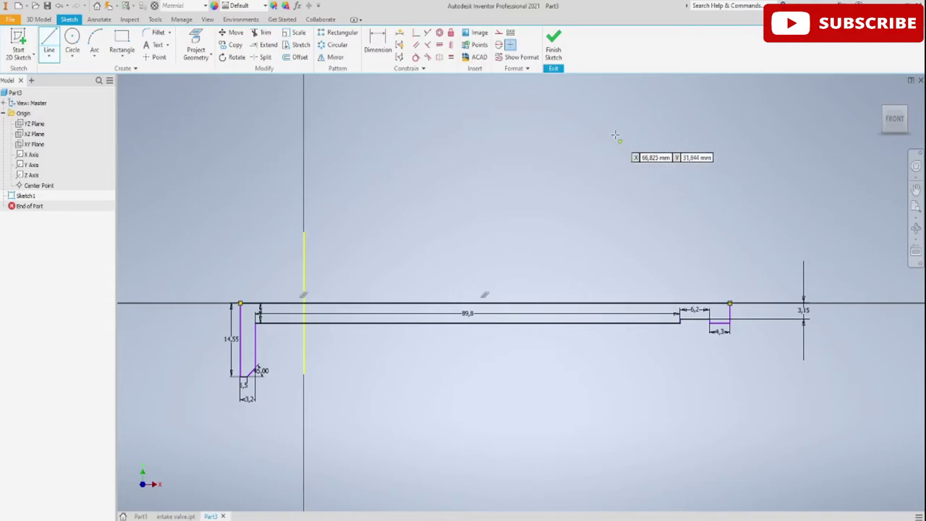
left_click(557, 51)
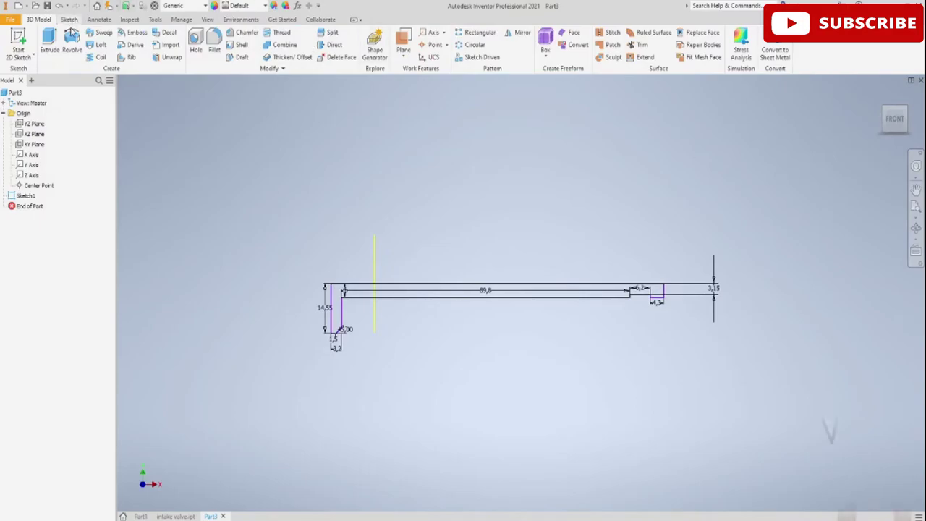
- Revolve both profiles 360° about the centreline edge to form Revolution1
left_click(72, 43)
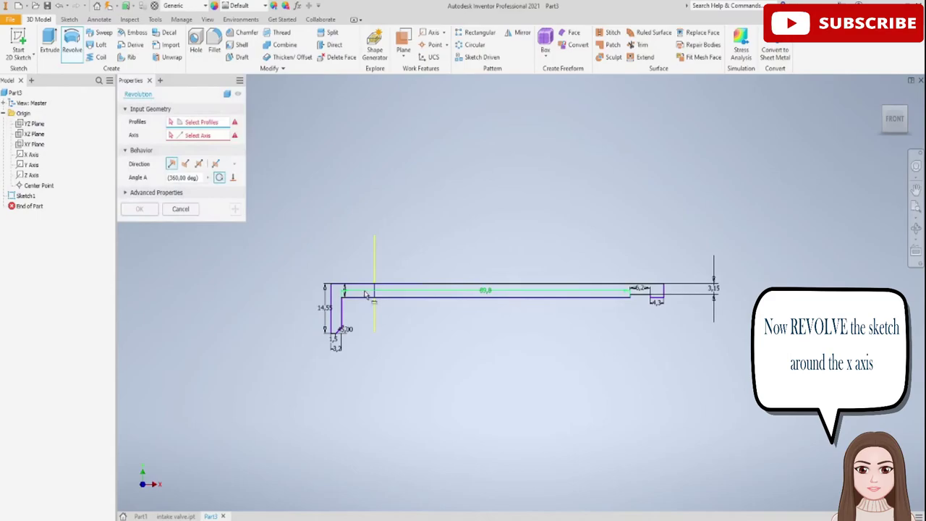
left_click(365, 290)
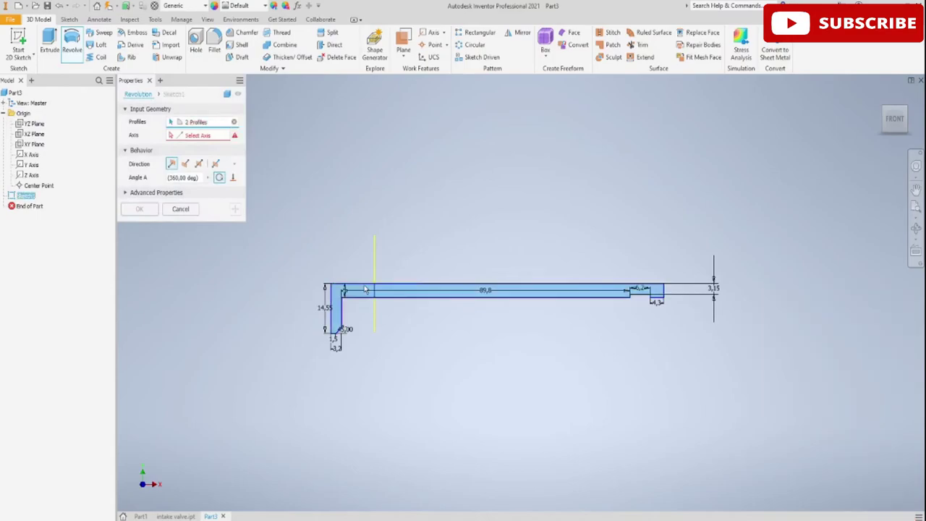
left_click(198, 136)
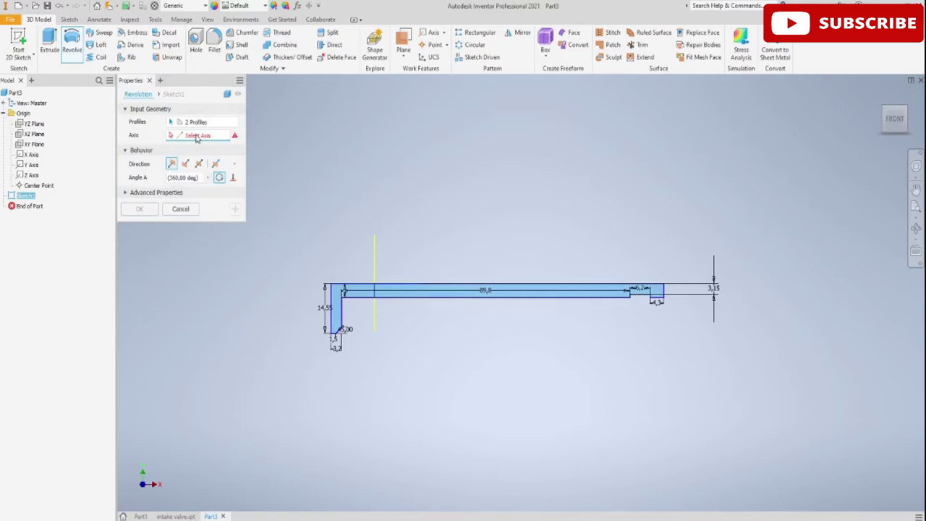
left_click(403, 275)
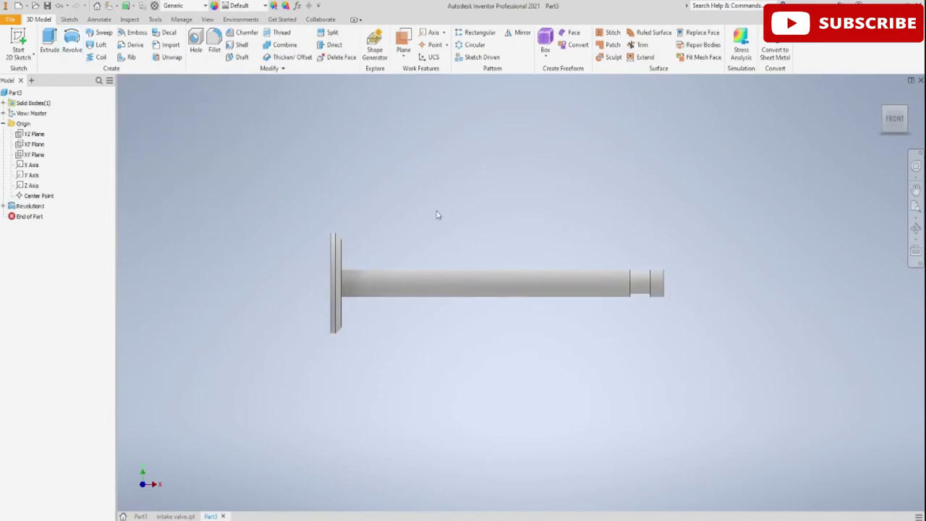
- Fillet both edges of the stem groove with a 1.5 radius
mouse_move(555, 215)
middle_mouse_down("shift")
mouse_move(534, 189)
mouse_move(535, 198)
middle_mouse_up("shift")
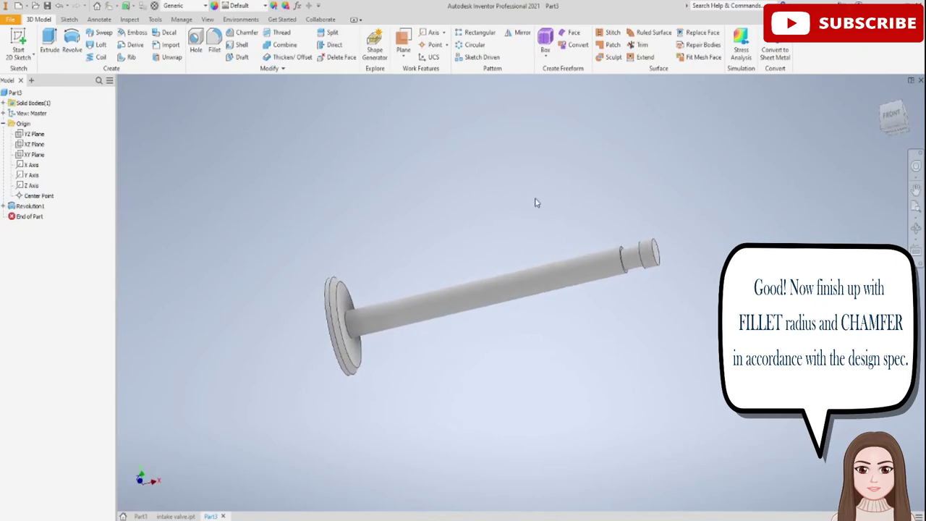
left_click(216, 40)
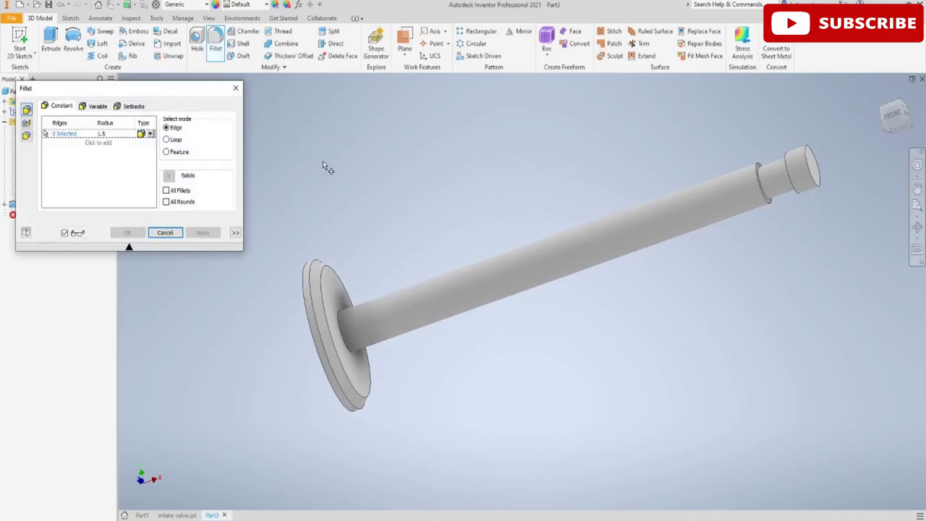
scroll(323, 166, "up", 3)
middle_click_drag(666, 234, 249, 280)
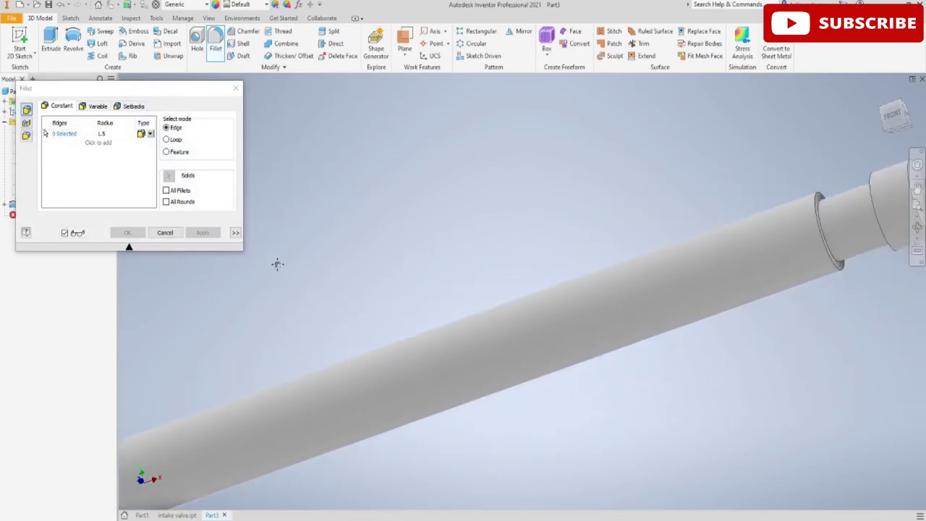
scroll(589, 242, "up", 3)
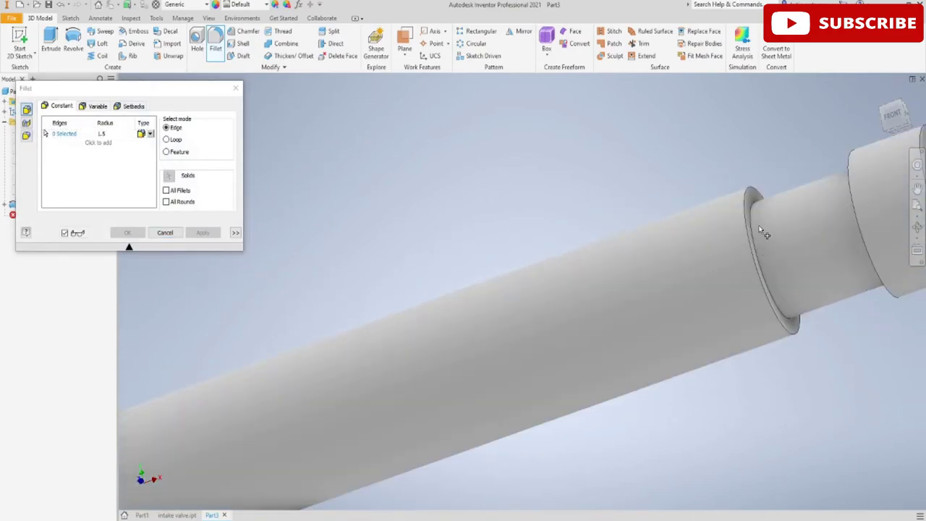
left_click(762, 229)
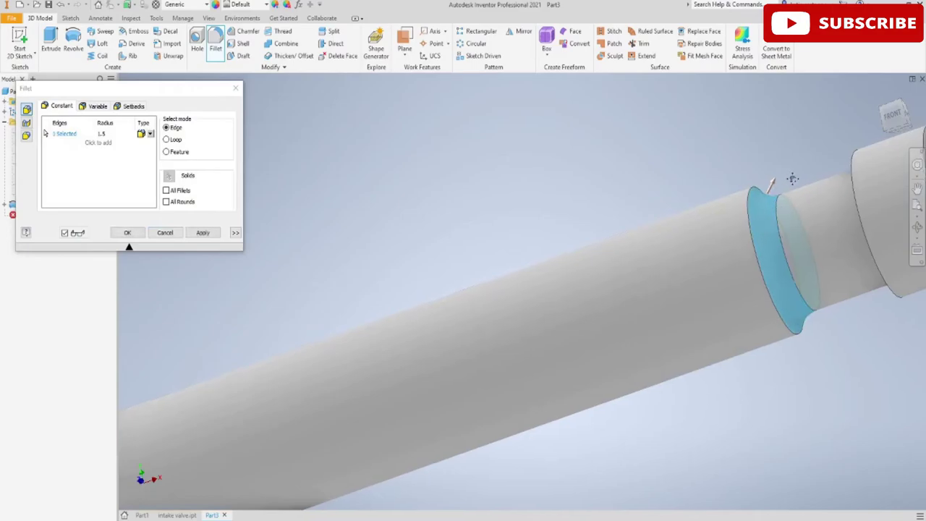
mouse_move(789, 186)
middle_mouse_down()
mouse_move(583, 182)
mouse_move(623, 183)
middle_mouse_up()
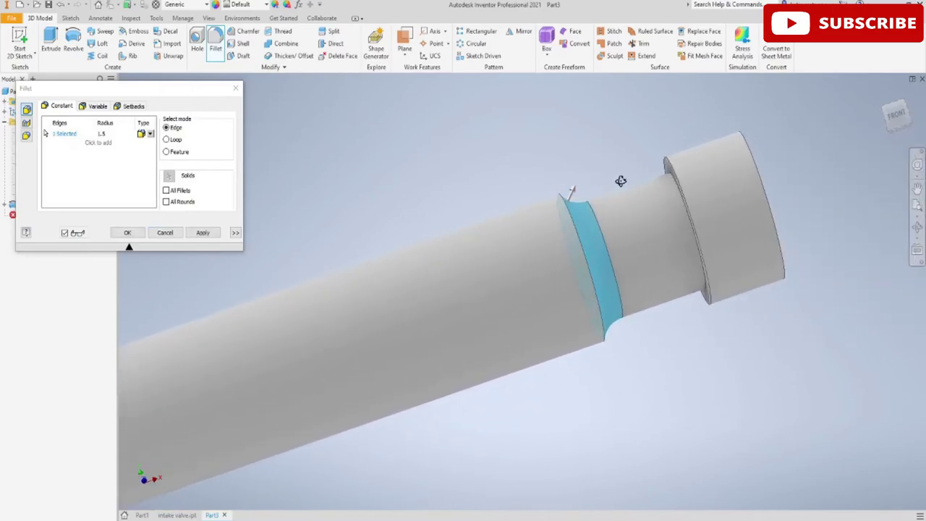
left_click(634, 192)
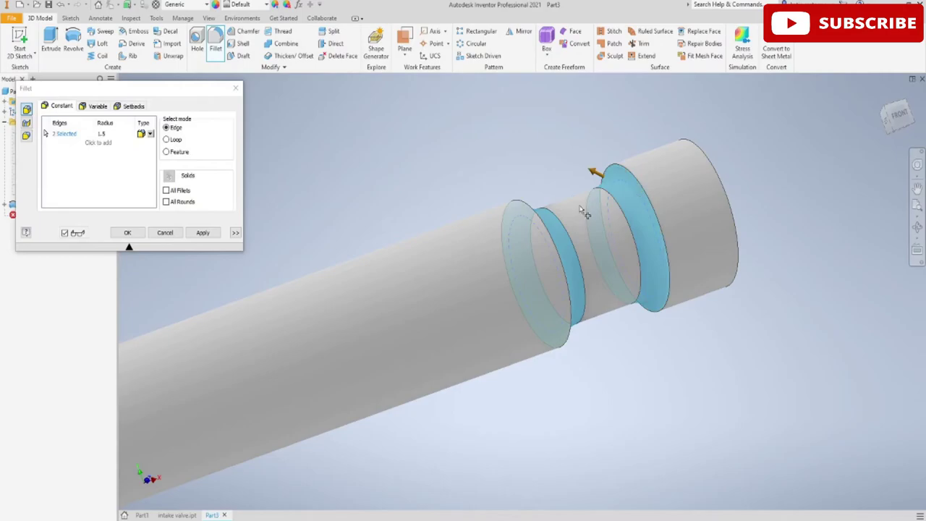
left_click(203, 232)
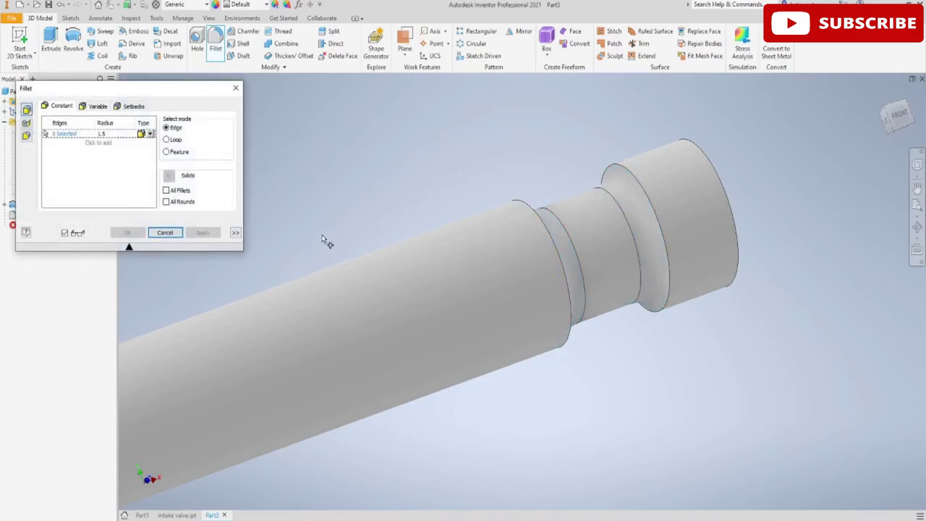
- Add a radius 10 fillet on the stem-to-head neck edge and close the Fillet dialog
scroll(409, 223, "up", 3)
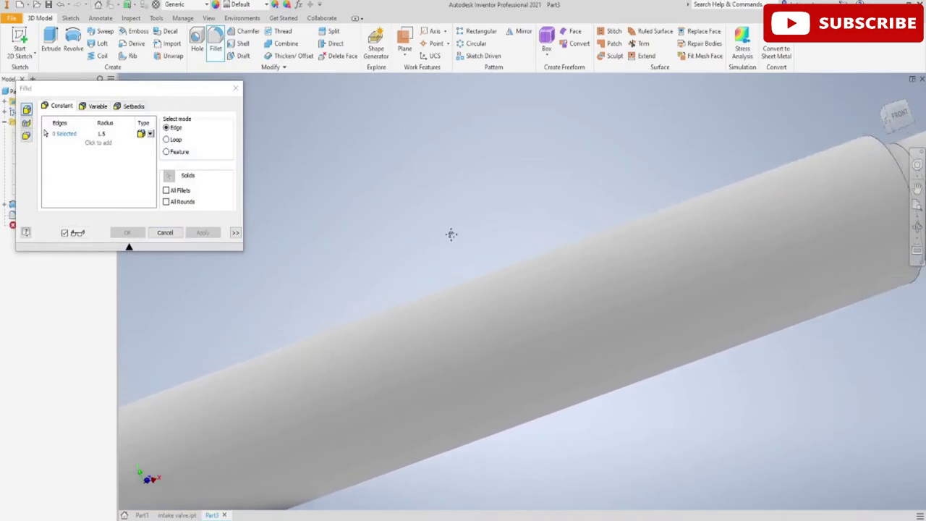
scroll(451, 234, "up", 2)
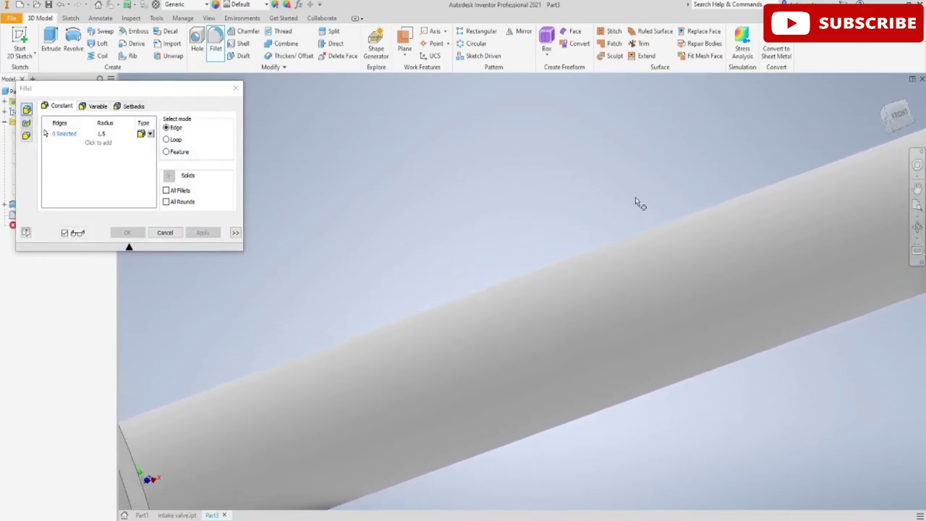
scroll(572, 185, "down", 3)
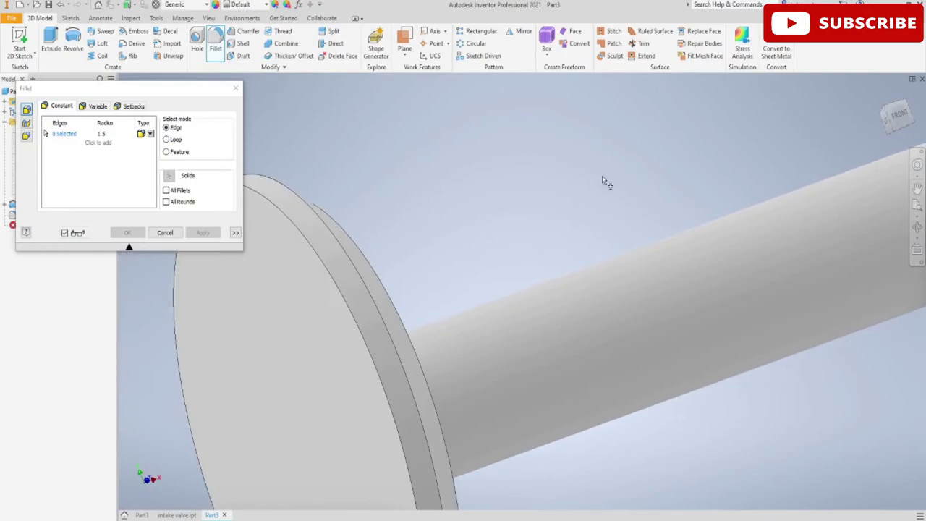
middle_click_drag(635, 180, 581, 195, "shift")
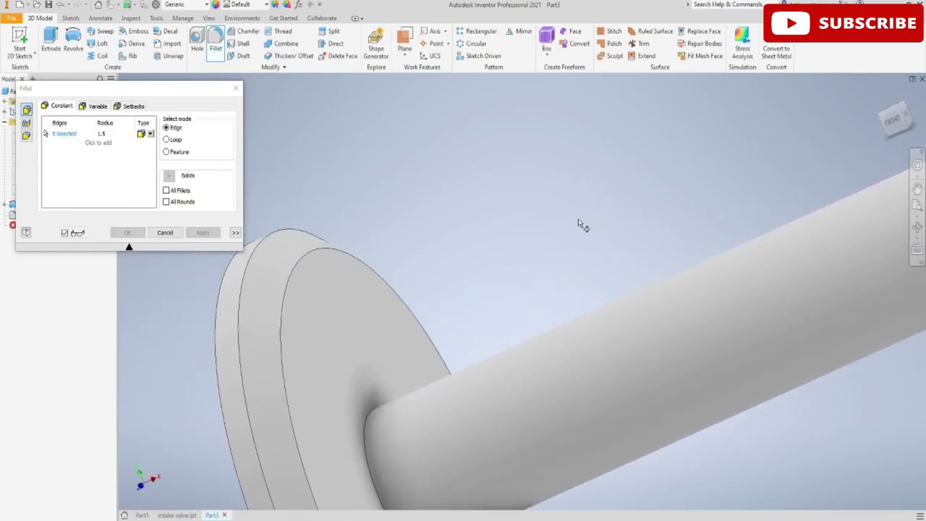
scroll(584, 225, "down", 3)
left_click(453, 333)
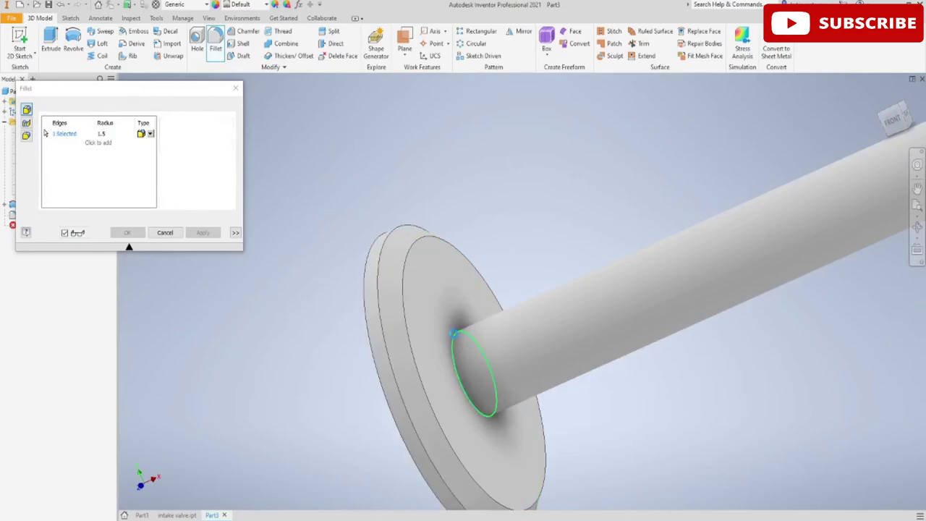
left_click(105, 134)
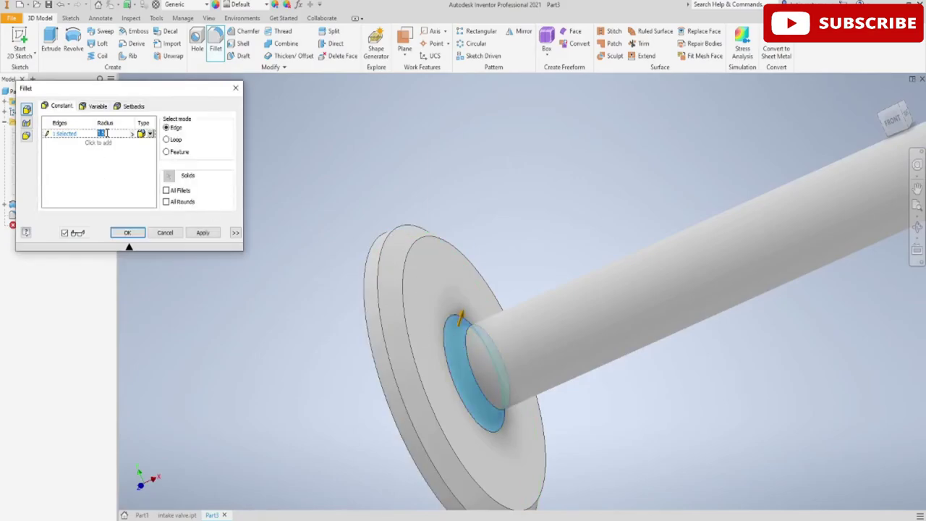
type("10")
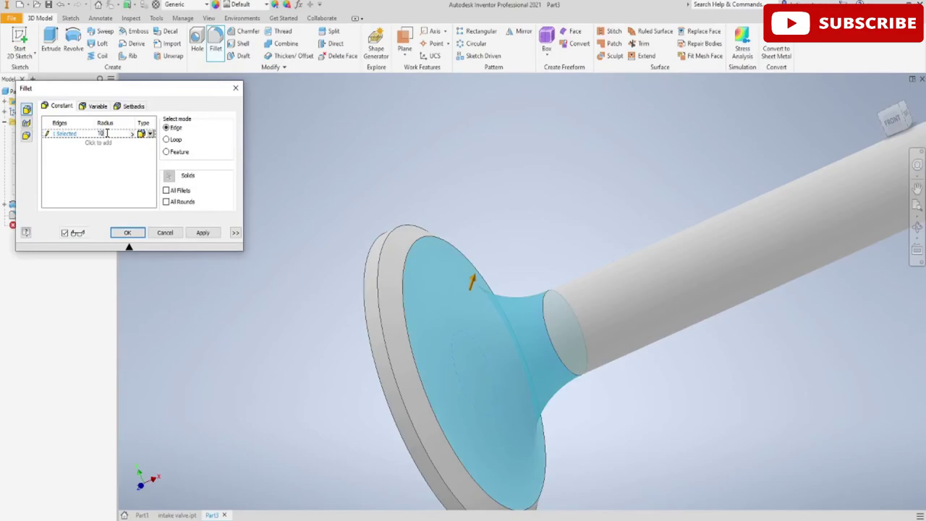
left_click(198, 232)
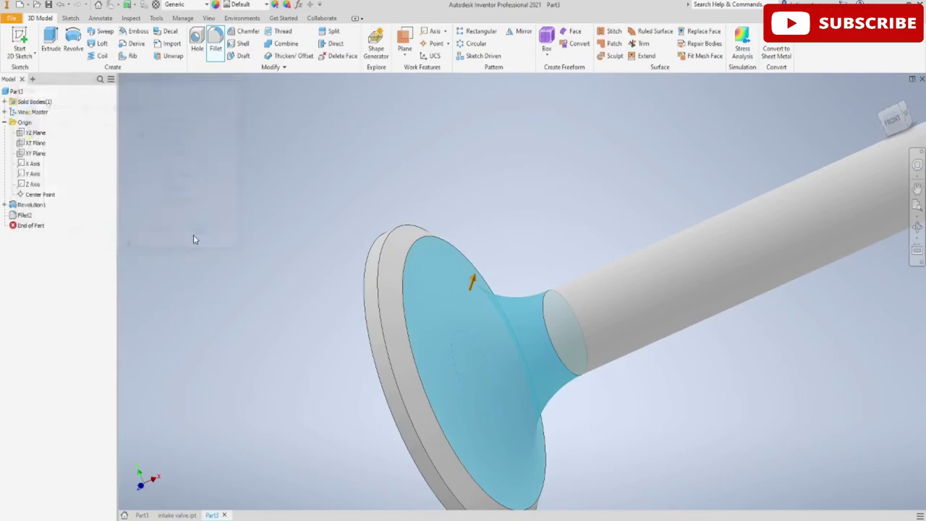
left_click(235, 88)
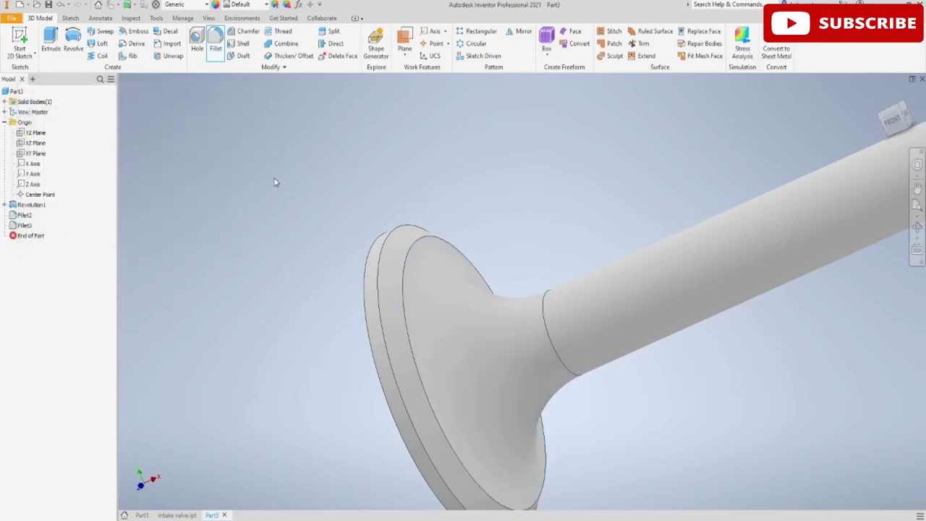
scroll(277, 181, "up", 3)
scroll(282, 184, "up", 2)
- Chamfer the stem-tip edge with a 0.5 distance
middle_click_drag(317, 167, 309, 268)
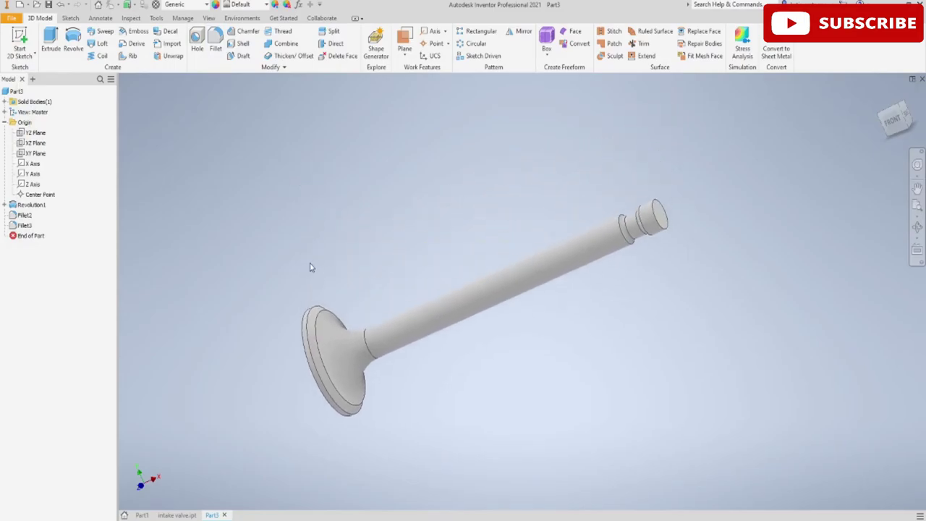
left_click(245, 34)
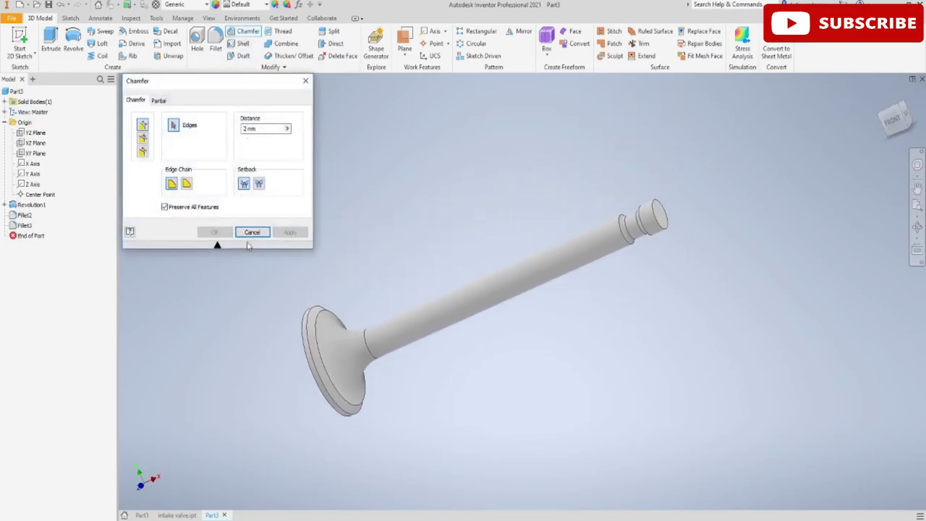
left_click(652, 209)
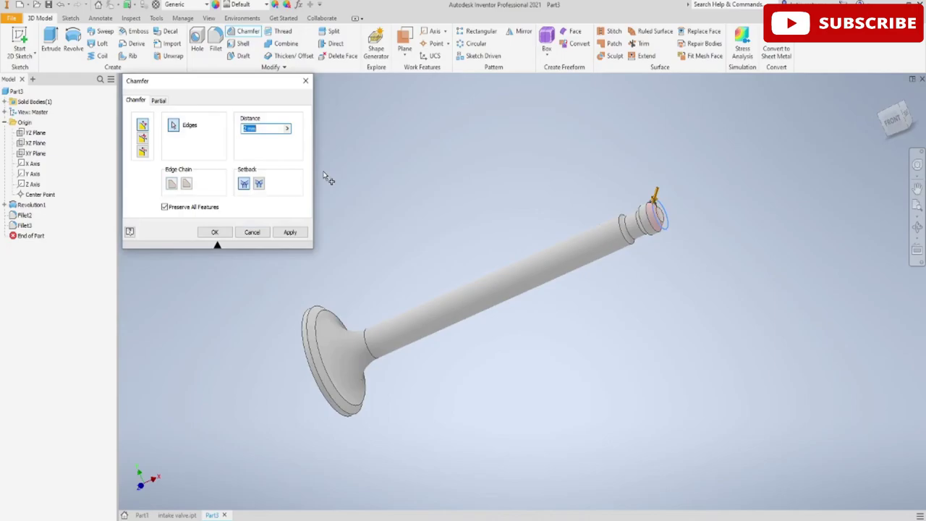
key("BackSpace")
type("5")
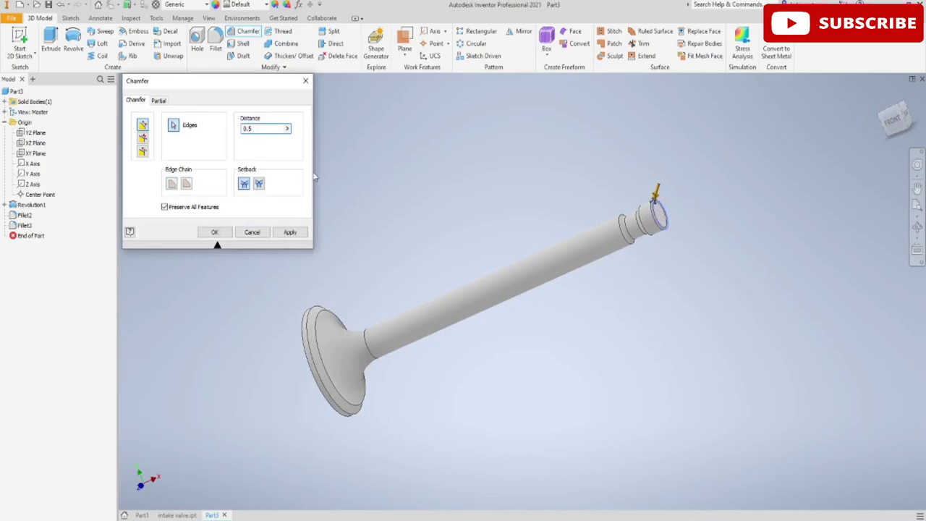
left_click(288, 232)
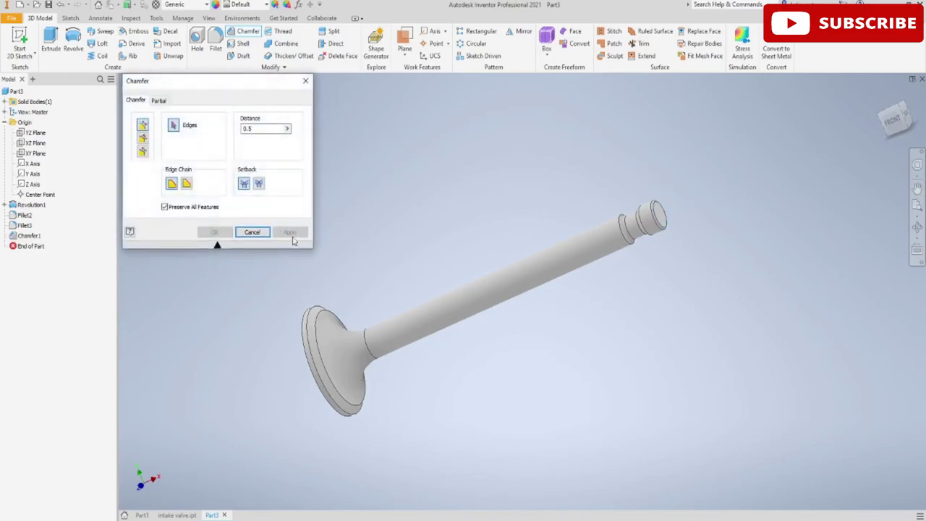
- Add a second 0.5 chamfer to the valve head's outer rim
middle_click_drag(306, 275, 340, 275, "shift")
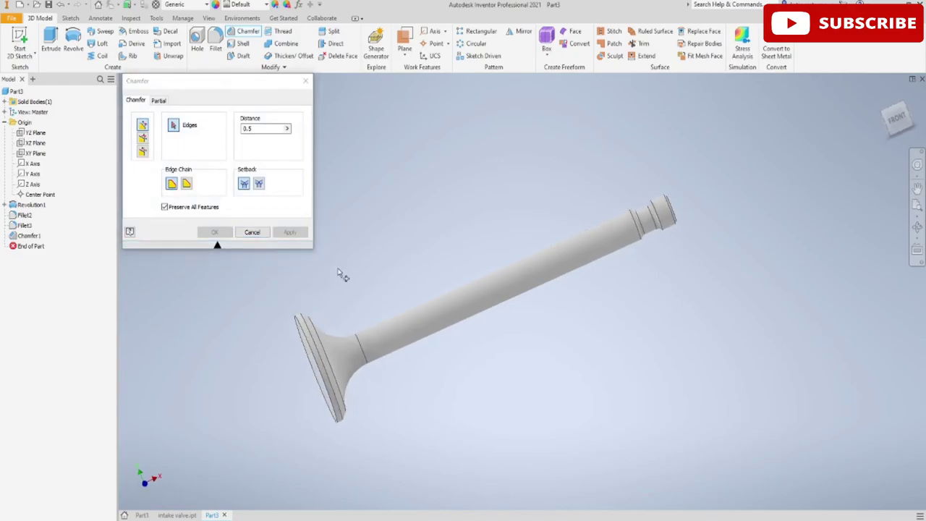
scroll(333, 290, "up", 3)
left_click(272, 385)
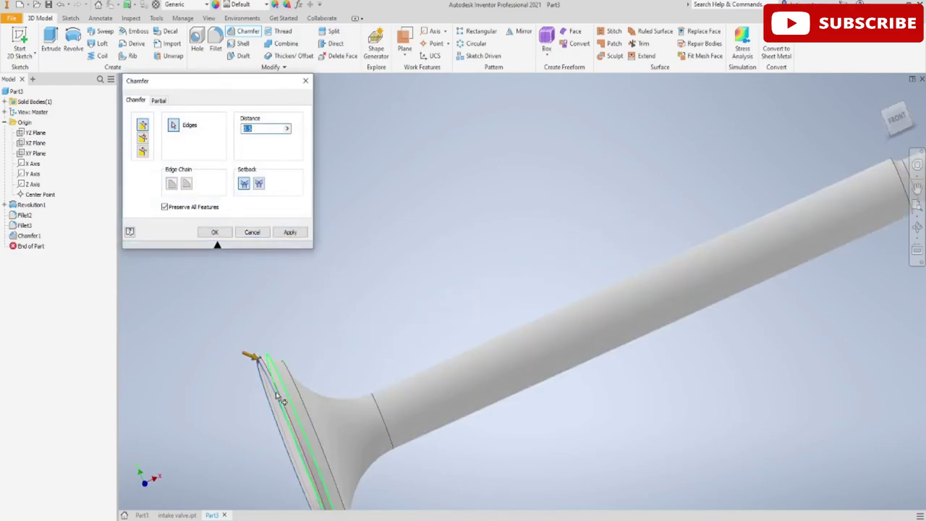
left_click(288, 232)
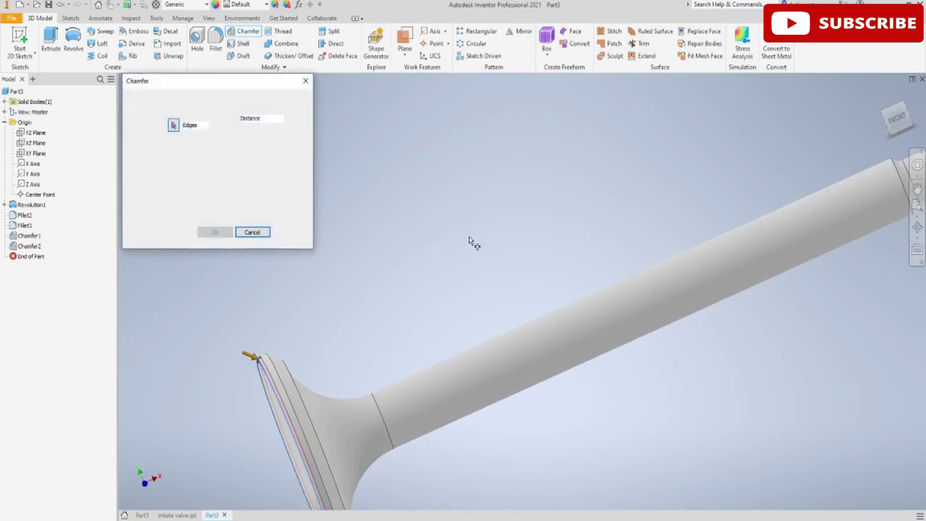
middle_click_drag(528, 237, 504, 215, "shift")
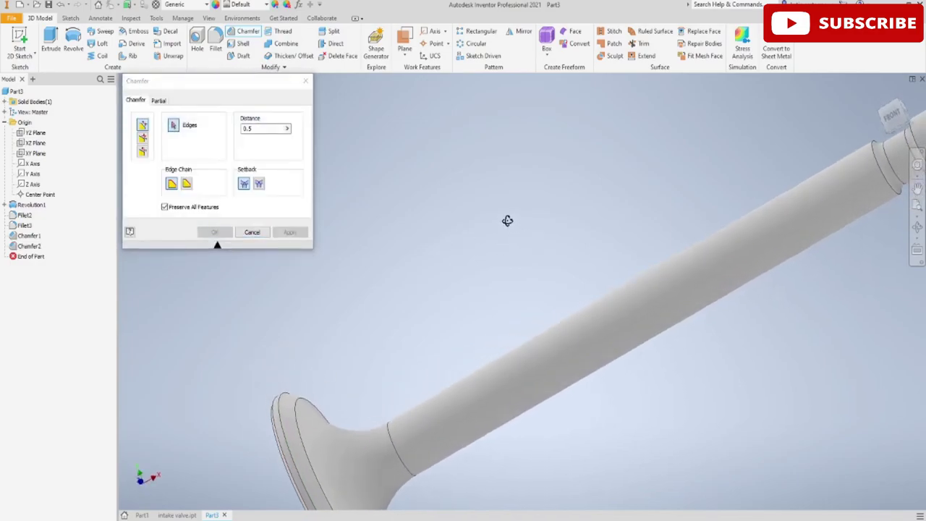
scroll(504, 216, "down", 3)
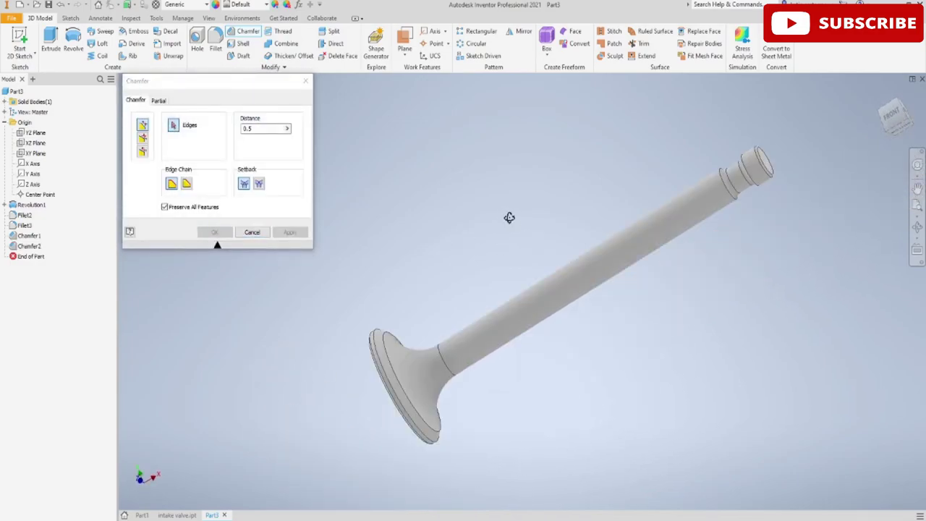
mouse_move(509, 215)
middle_mouse_down("shift")
mouse_move(465, 204)
mouse_move(488, 190)
middle_mouse_up("shift")
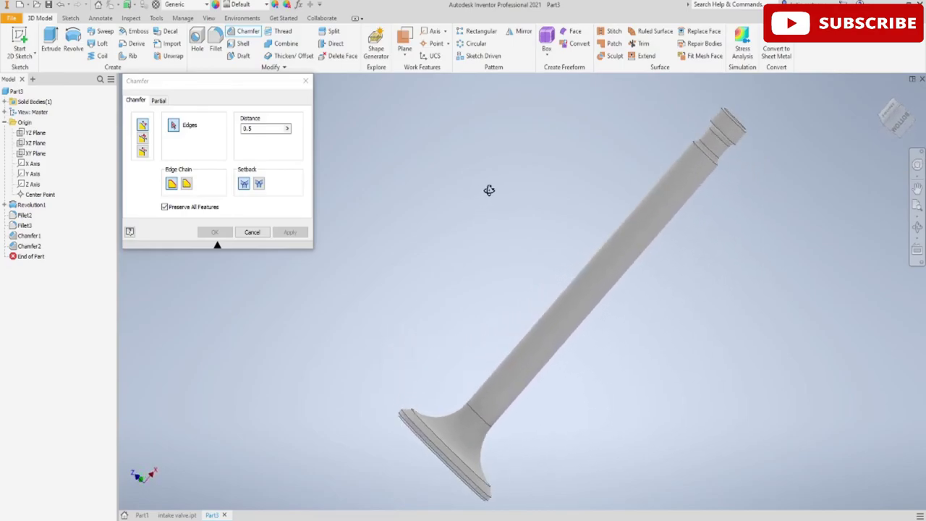
- Close the Chamfer dialog and assign Stainless Steel from the Quick Access material list
left_click(306, 81)
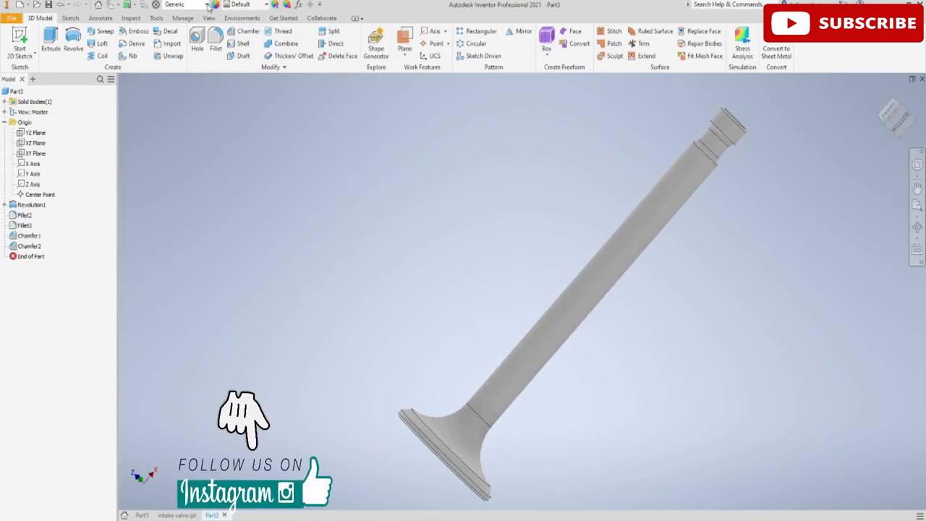
left_click(208, 5)
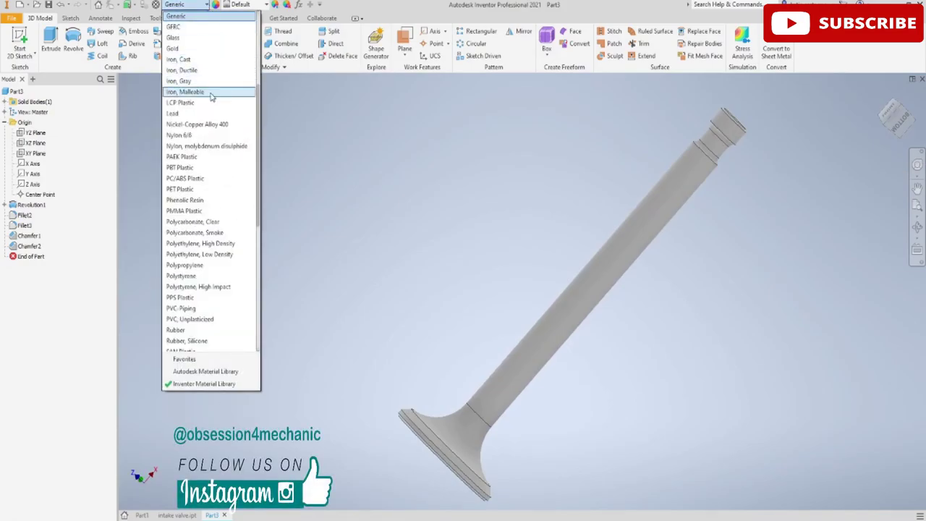
scroll(211, 94, "down", 2)
scroll(210, 92, "down", 1)
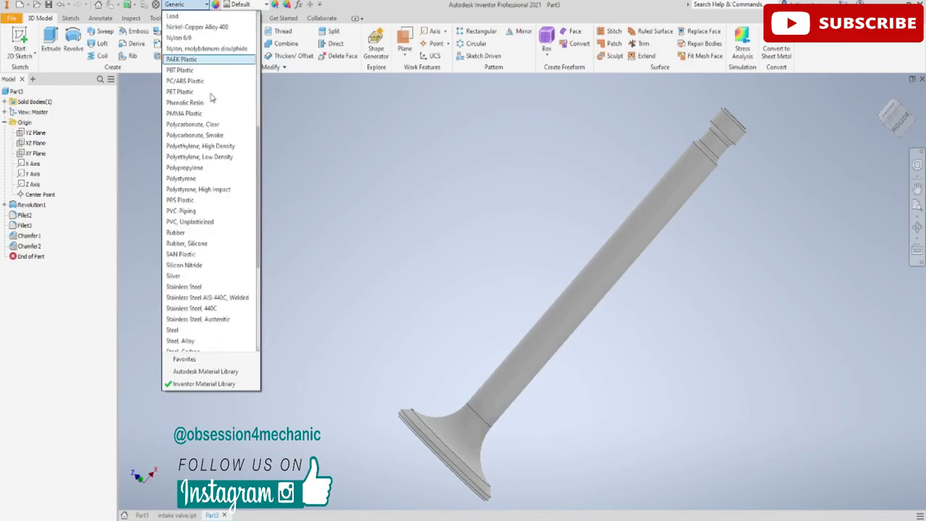
left_click(189, 286)
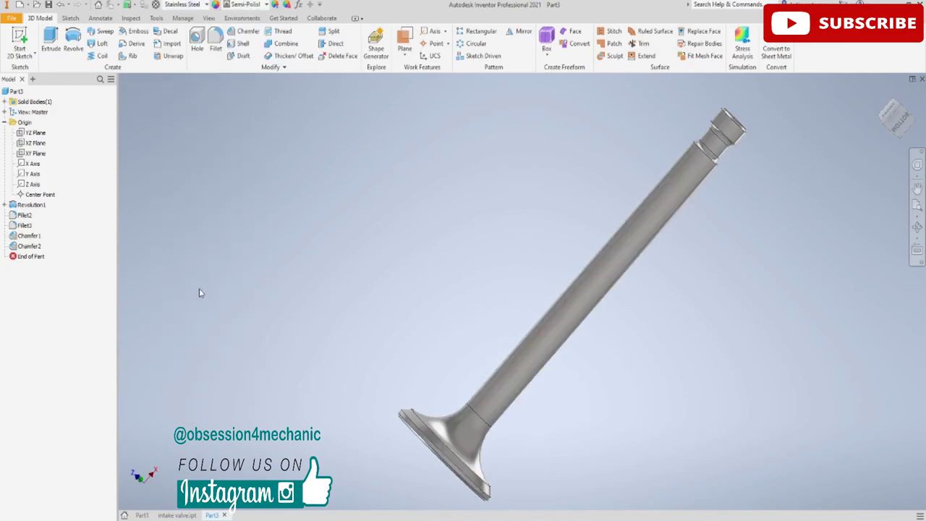